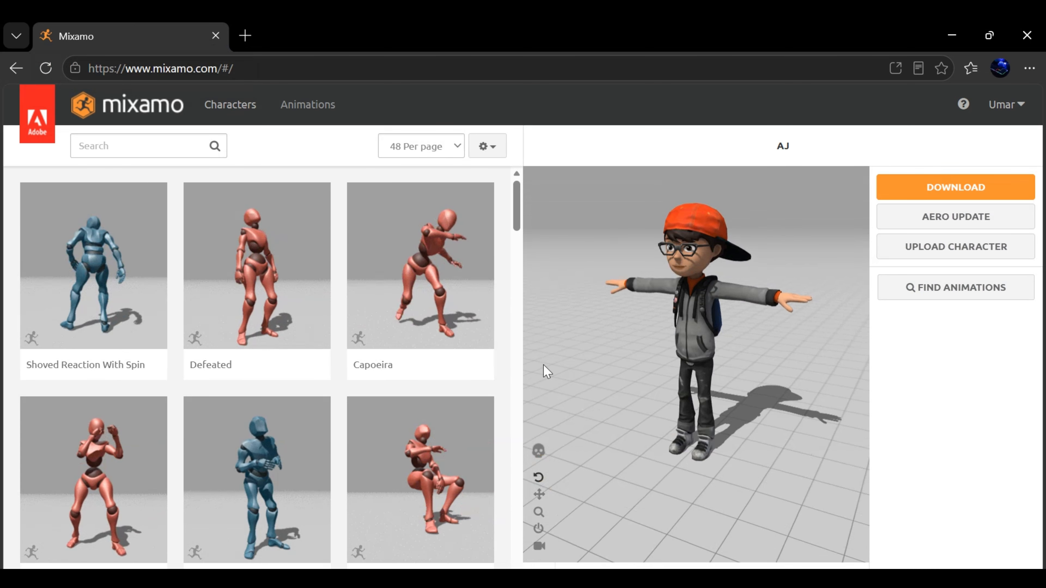
Search the Mixamo animations for "falling back death" and apply the first Falling Back Death animation to the AJ character.
click(290, 109)
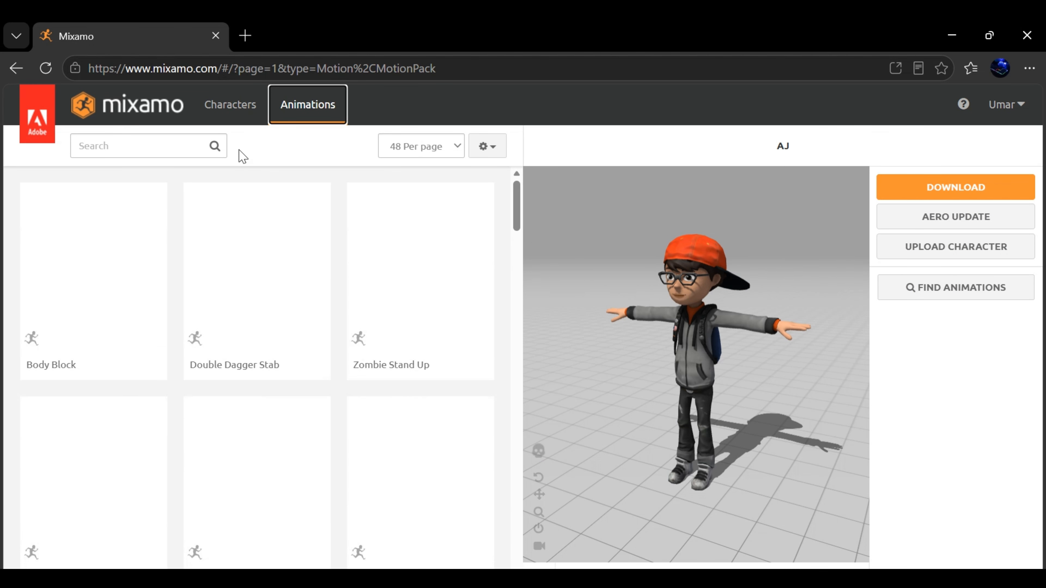
click(129, 147)
text(fal)
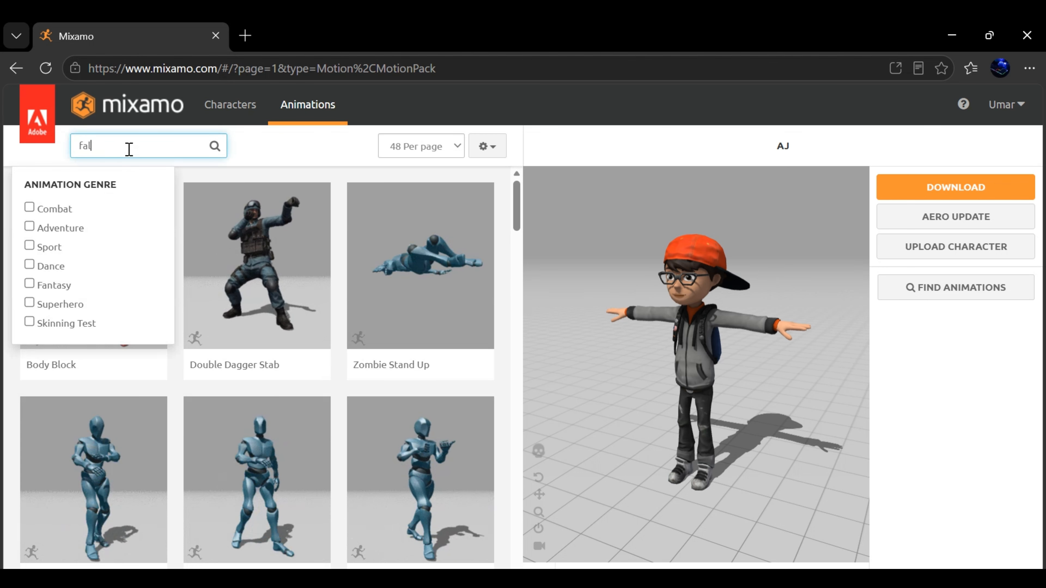
text(ling back death)
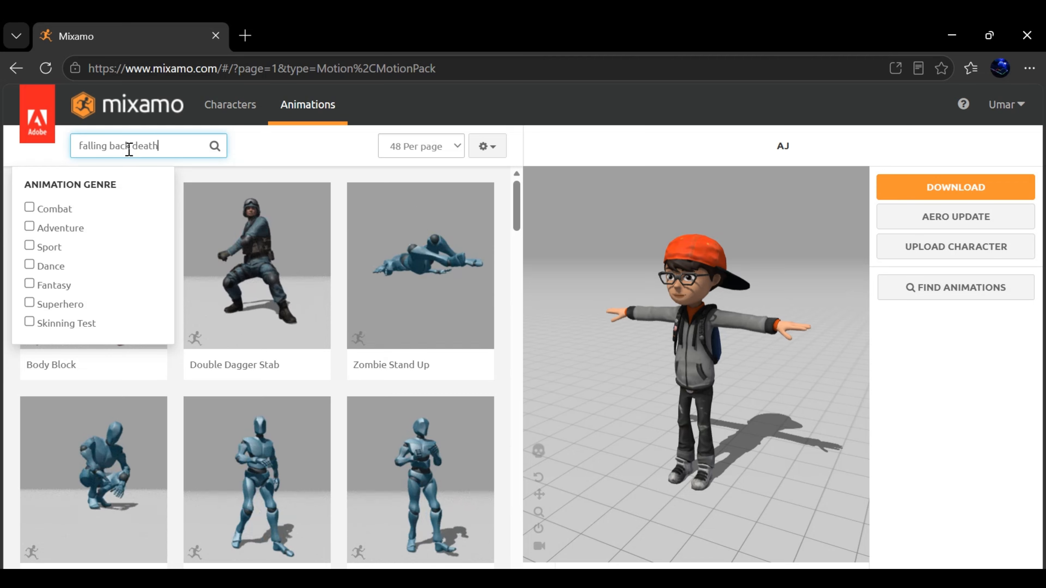
key(Return)
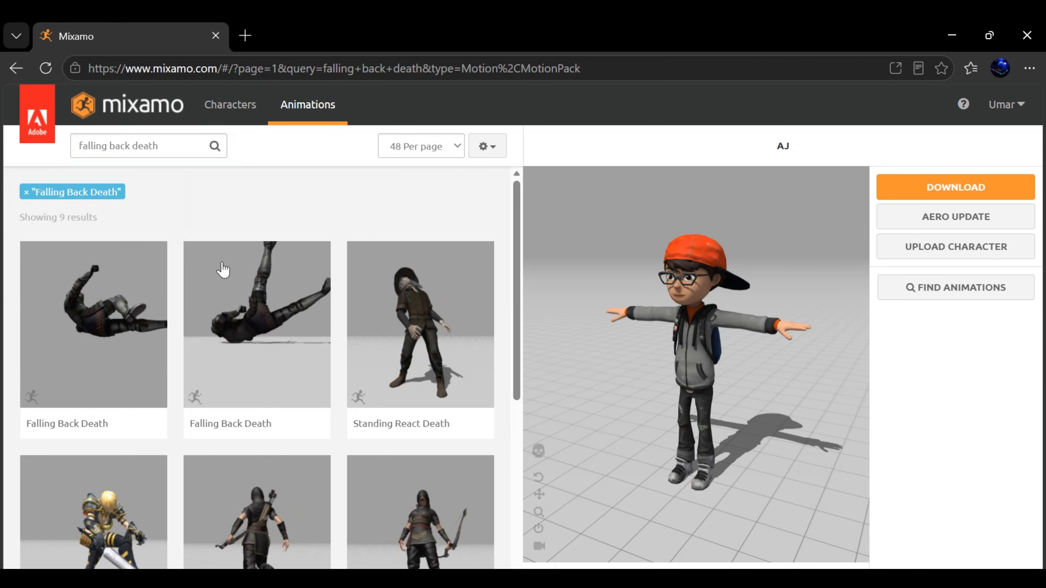
click(131, 304)
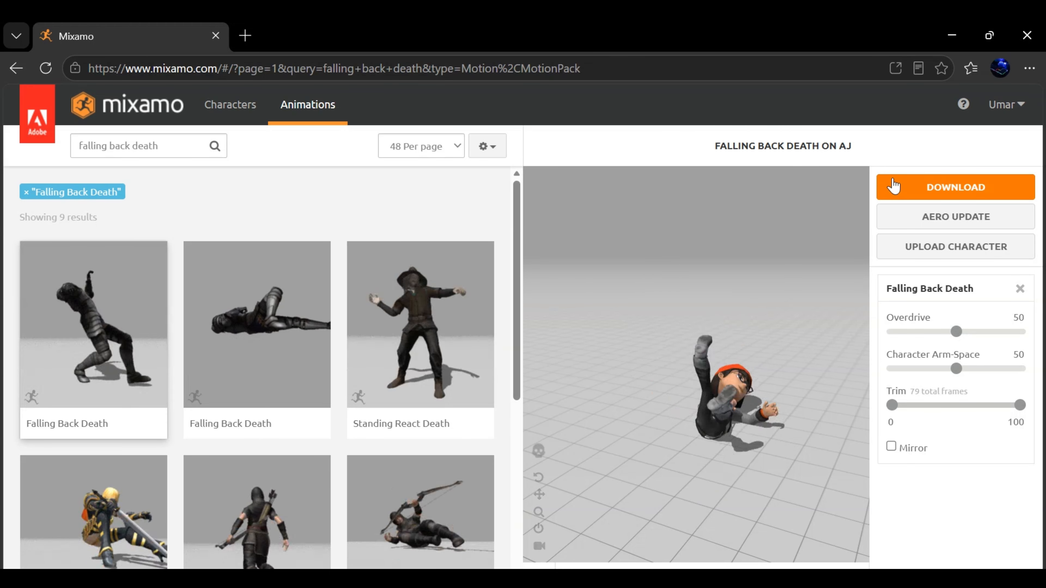
Download the Falling Back Death animation in FBX for Unity format, with skin, at 30 frames per second and no keyframe reduction.
click(897, 187)
click(465, 259)
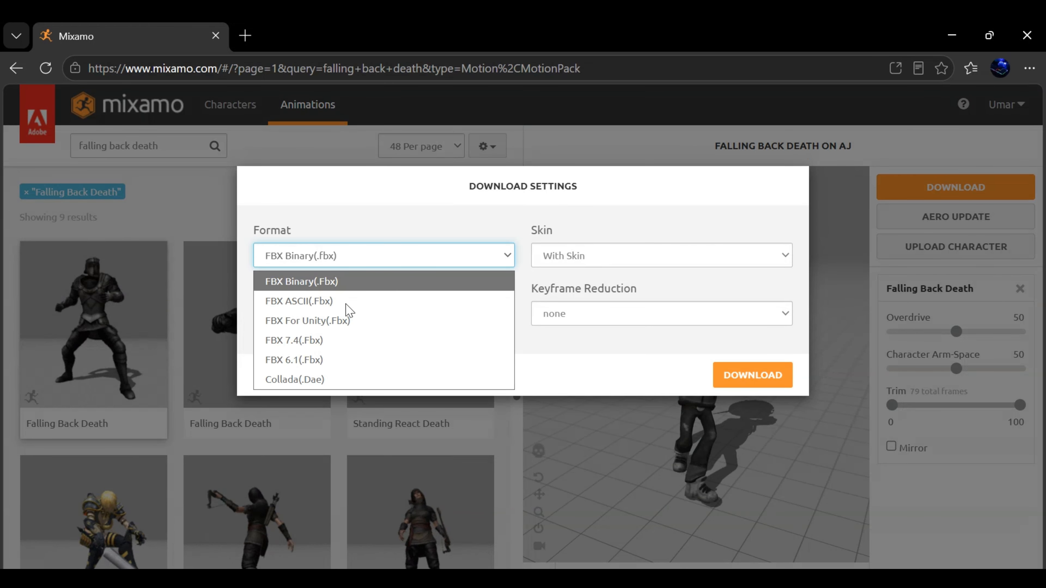
click(331, 326)
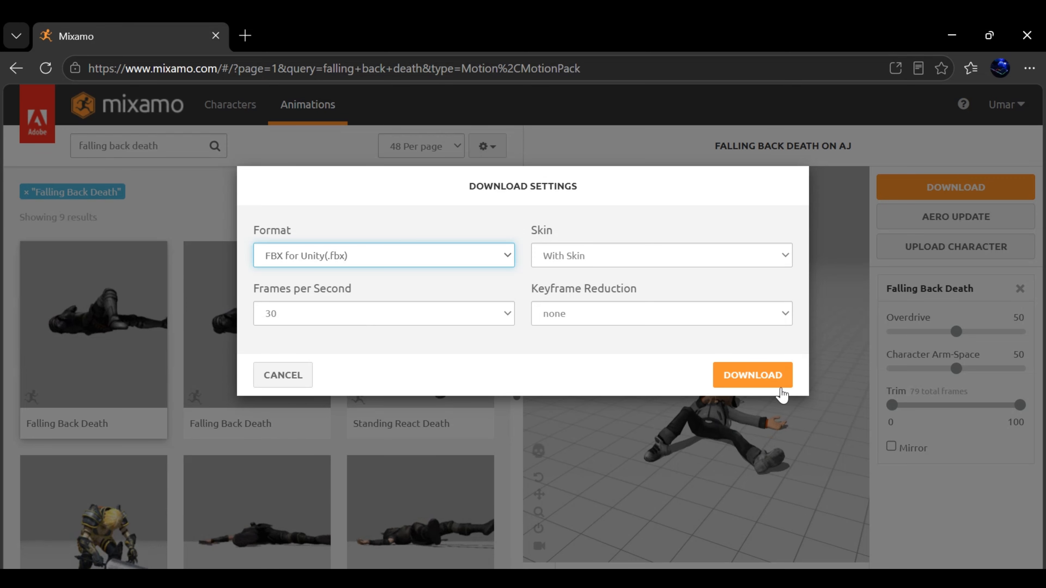
click(783, 374)
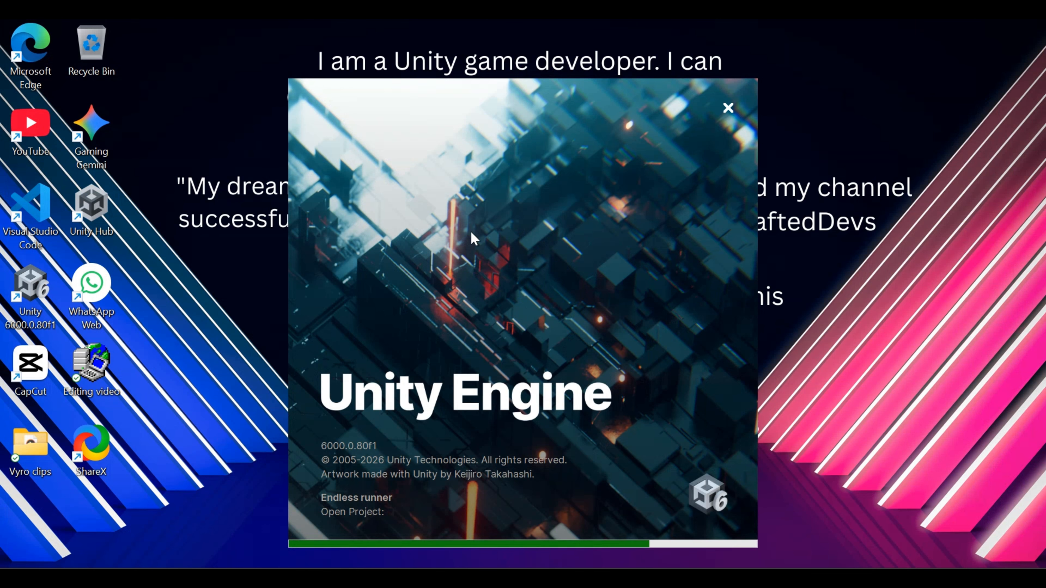
drag(536, 342, 538, 372)
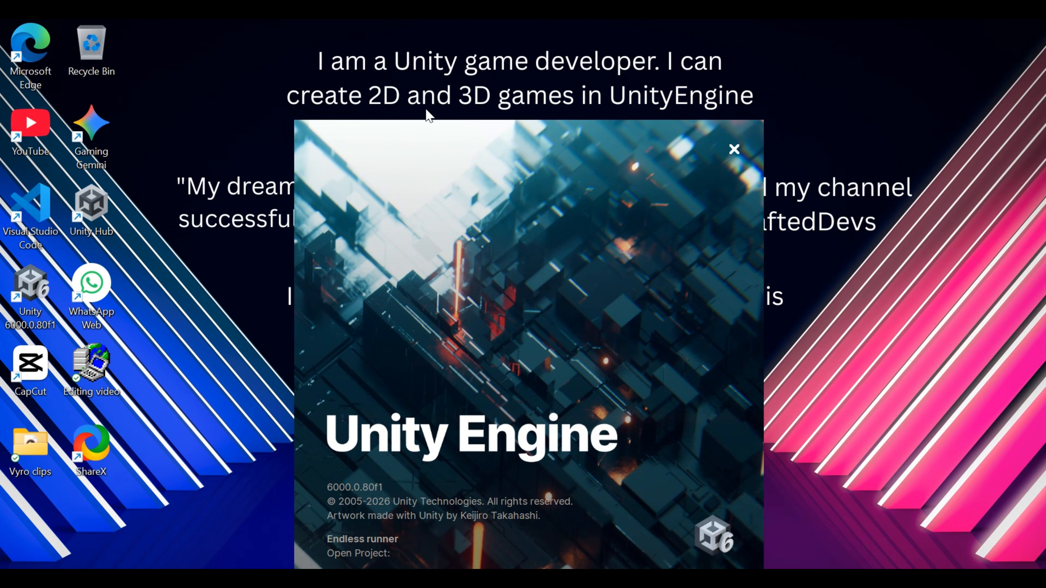
drag(435, 279, 684, 266)
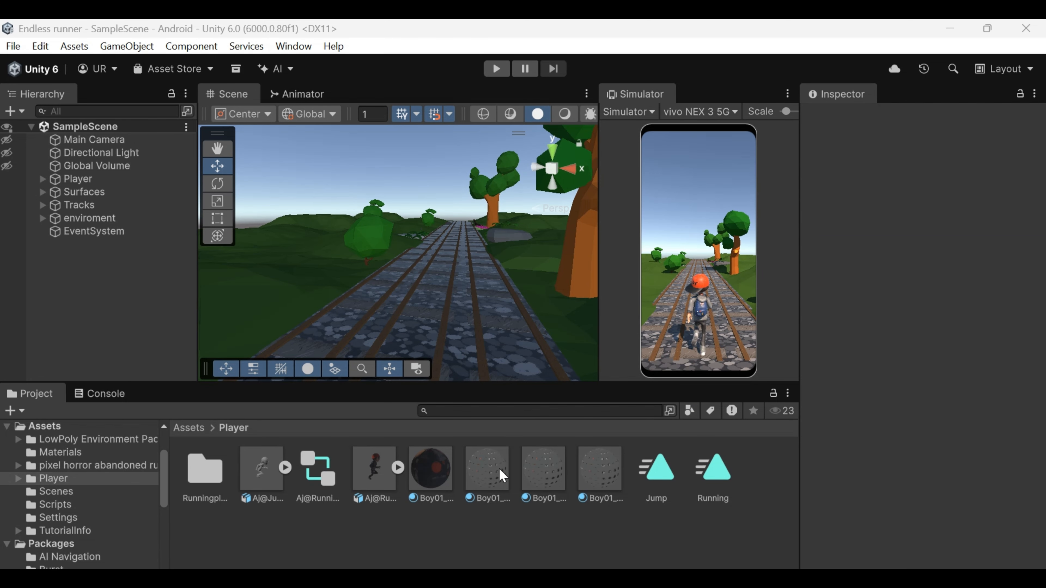
Import Aj@Falling Back Death.fbx from the Downloads folder into the Unity project's Player assets folder.
key(super+e)
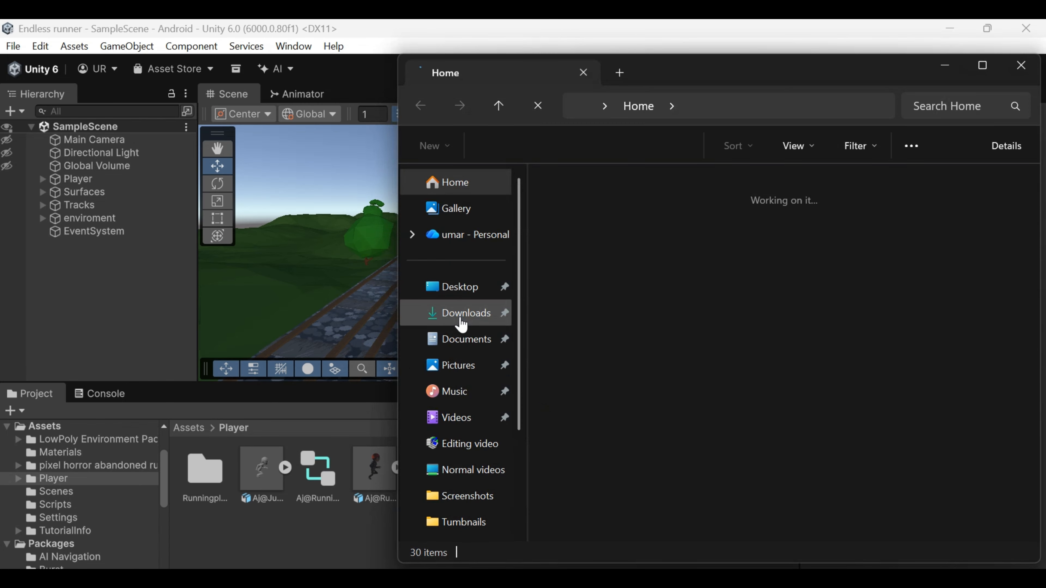
click(462, 321)
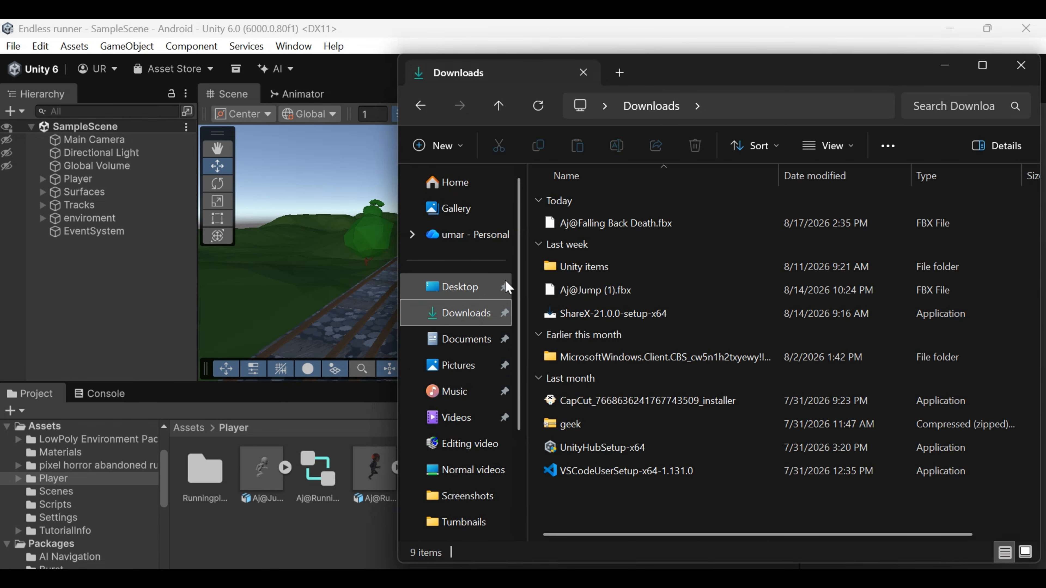
drag(630, 223, 284, 525)
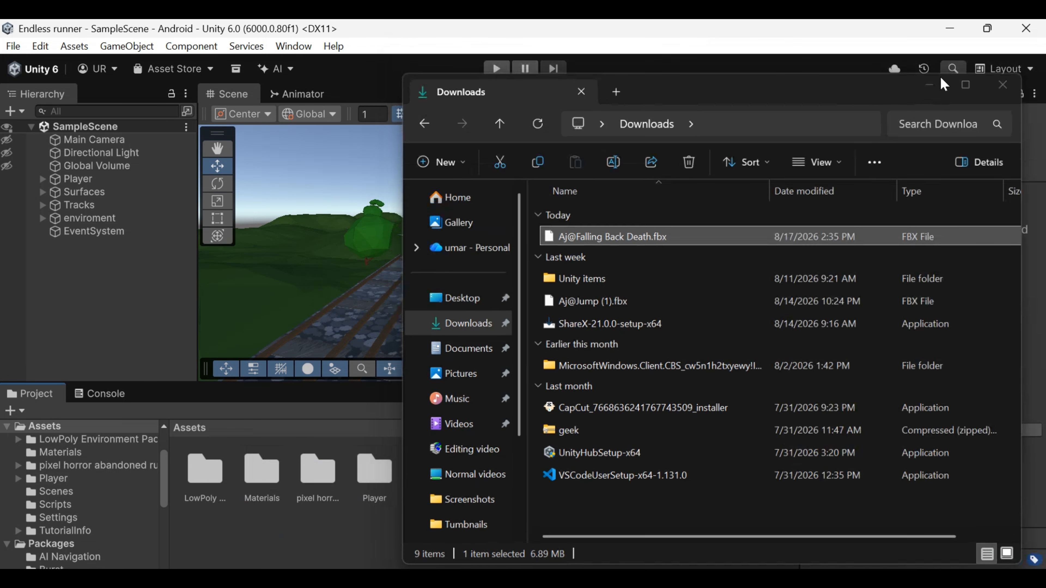
click(945, 66)
Duplicate the Falling Back Death clip inside the imported model to get a standalone animation clip in the Player folder.
double_click(378, 478)
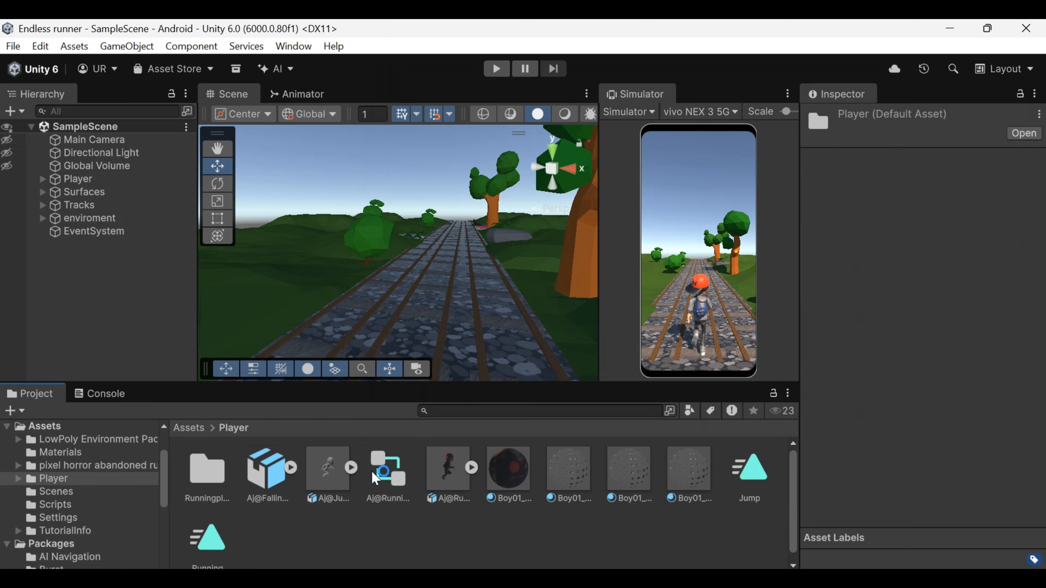
click(267, 474)
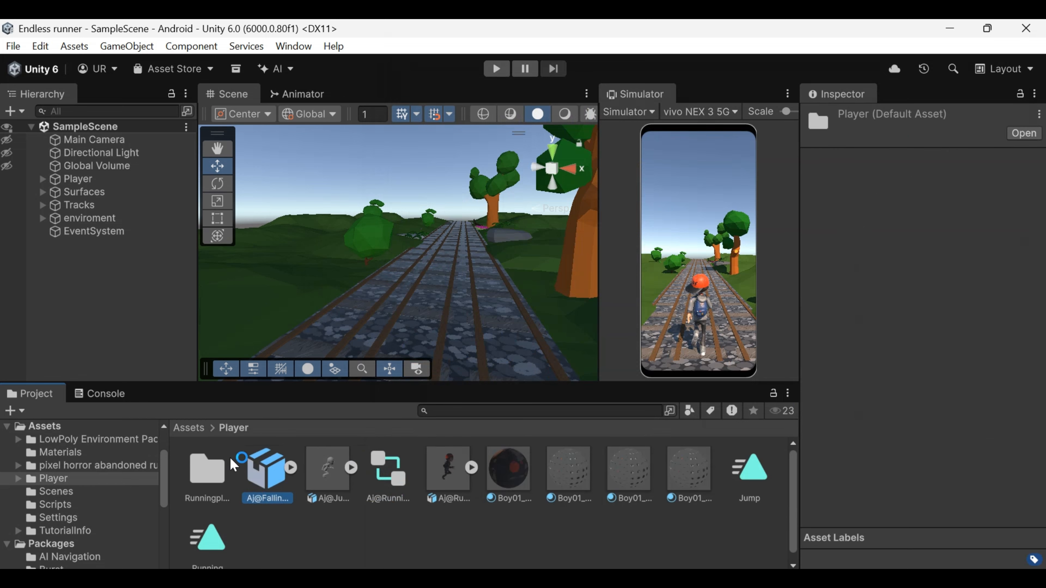
click(290, 468)
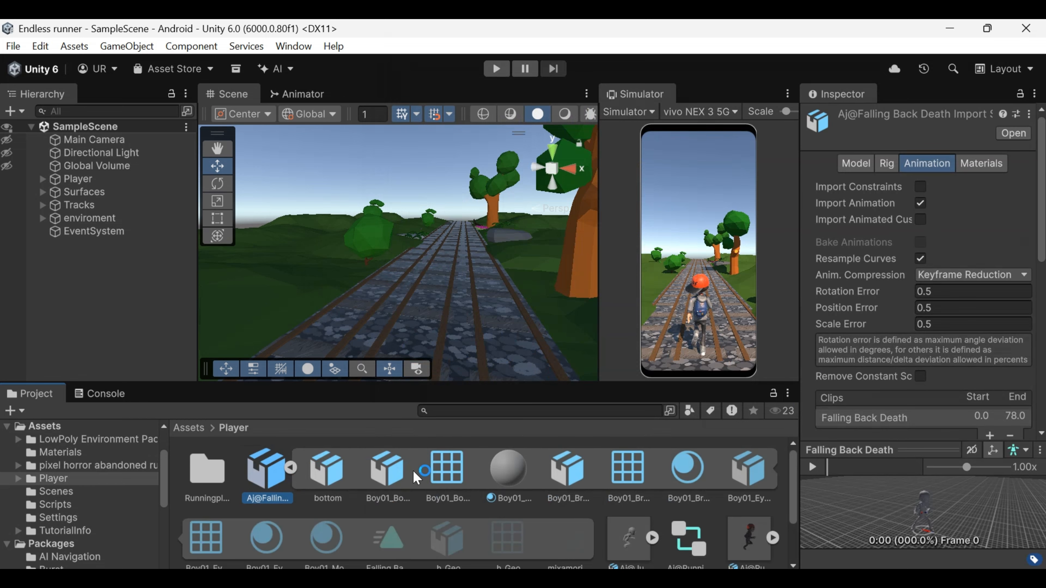
scroll(398, 484, down, 2)
click(389, 483)
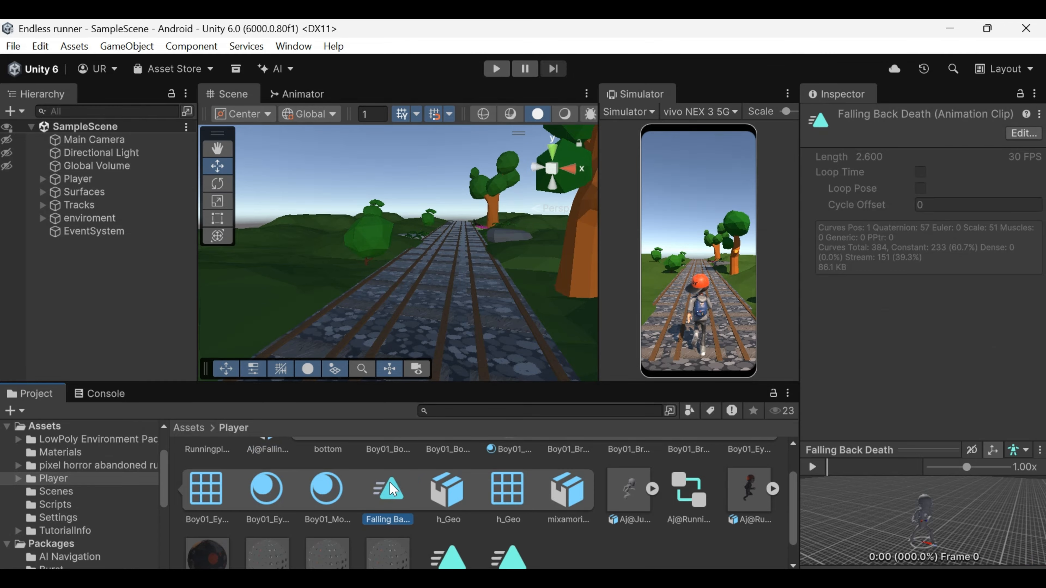
key(ctrl+d)
scroll(382, 490, up, 3)
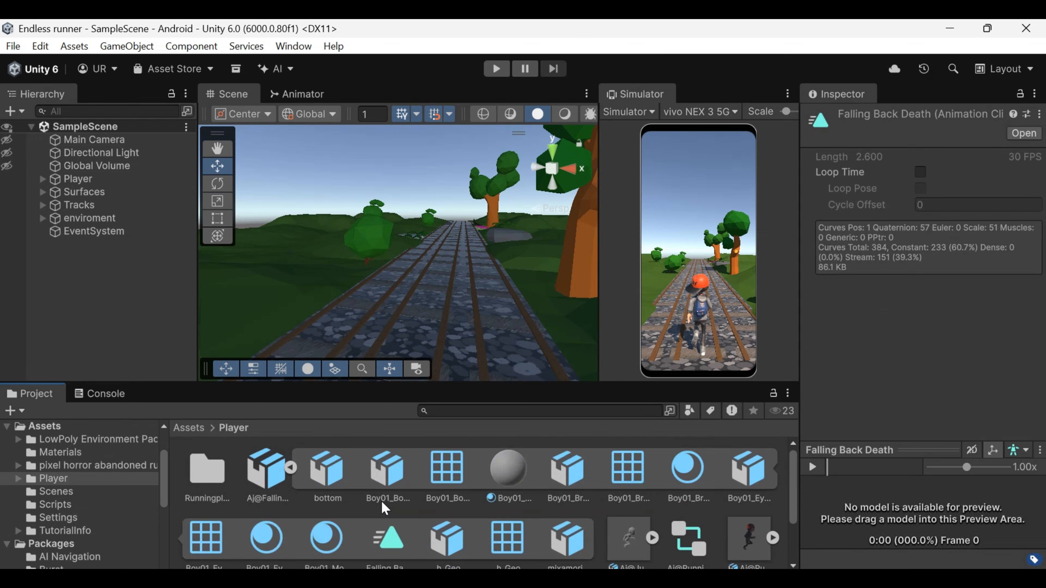
click(290, 467)
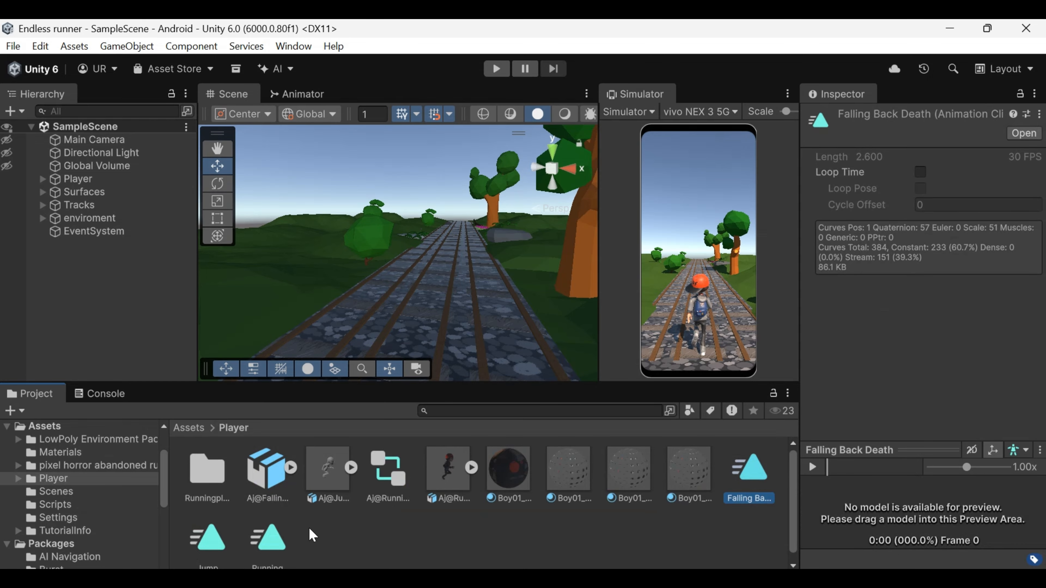
scroll(763, 517, down, 1)
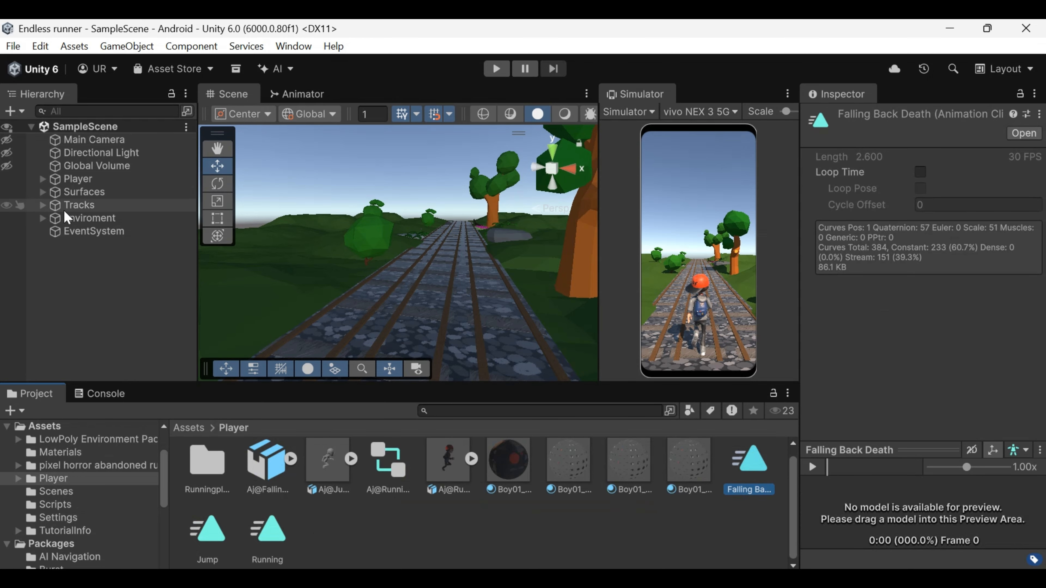
Add the standalone Falling Back Death clip as a state in the player's Aj@Running animator controller.
click(43, 178)
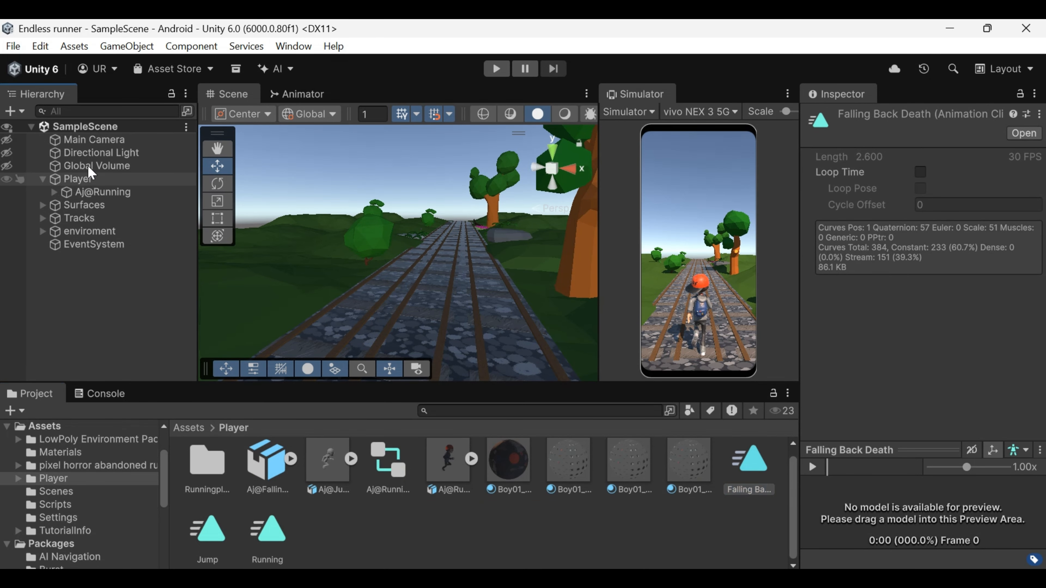
double_click(301, 97)
double_click(35, 96)
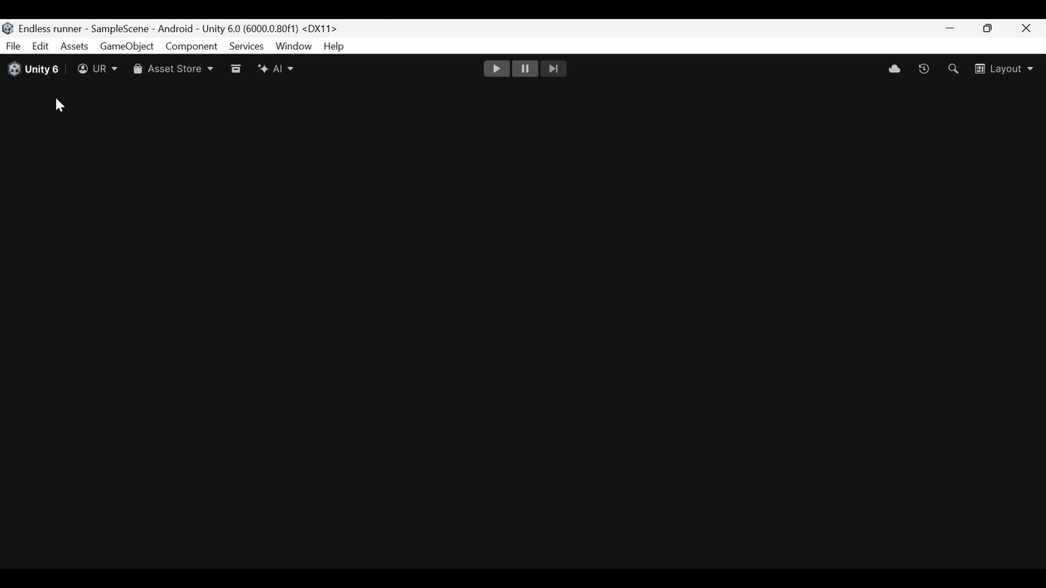
drag(759, 470, 142, 201)
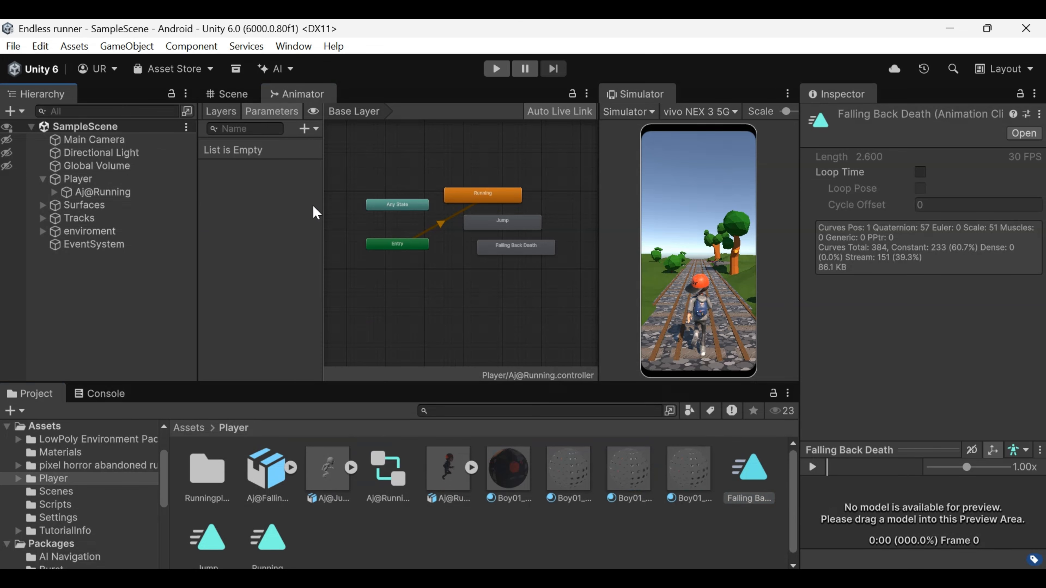
Rename the Falling Back Death state in the animator controller as Death.
click(499, 249)
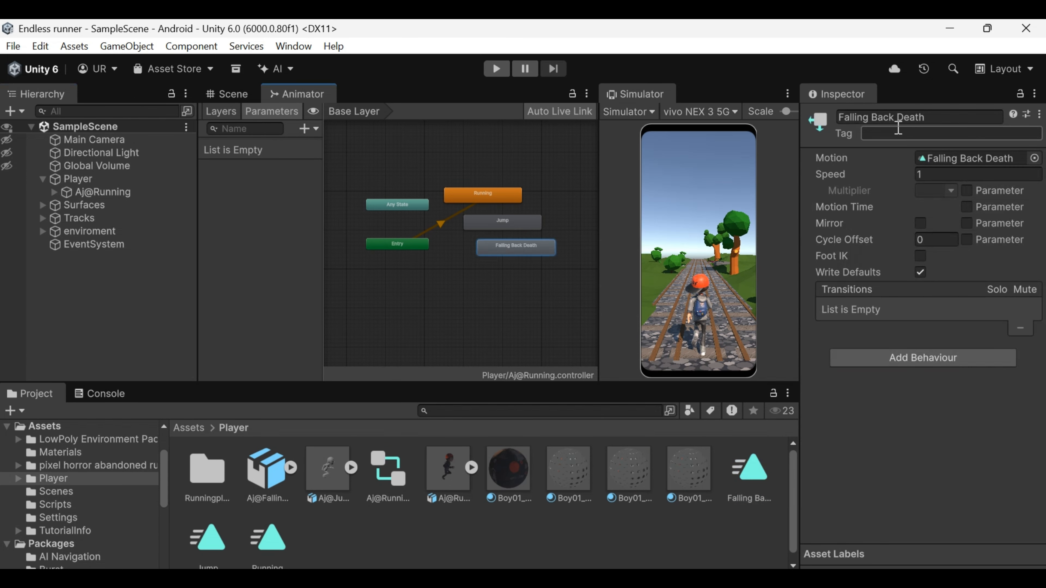
click(894, 118)
click(893, 117)
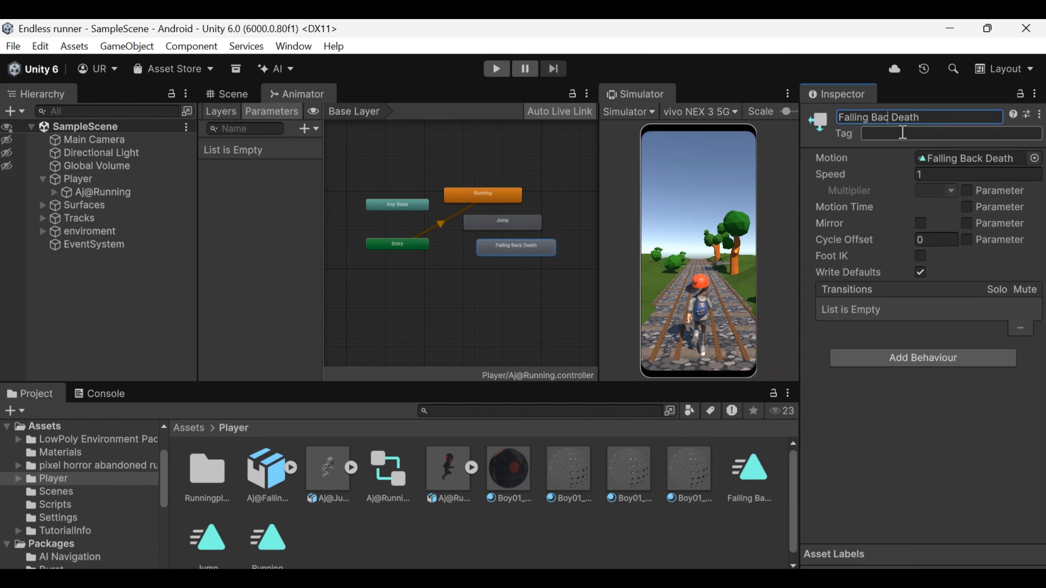
key(BackSpace)
key(BackSpace)
key(BackSpace)
key(BackSpace)
key(BackSpace)
key(BackSpace)
key(BackSpace)
key(BackSpace)
key(BackSpace)
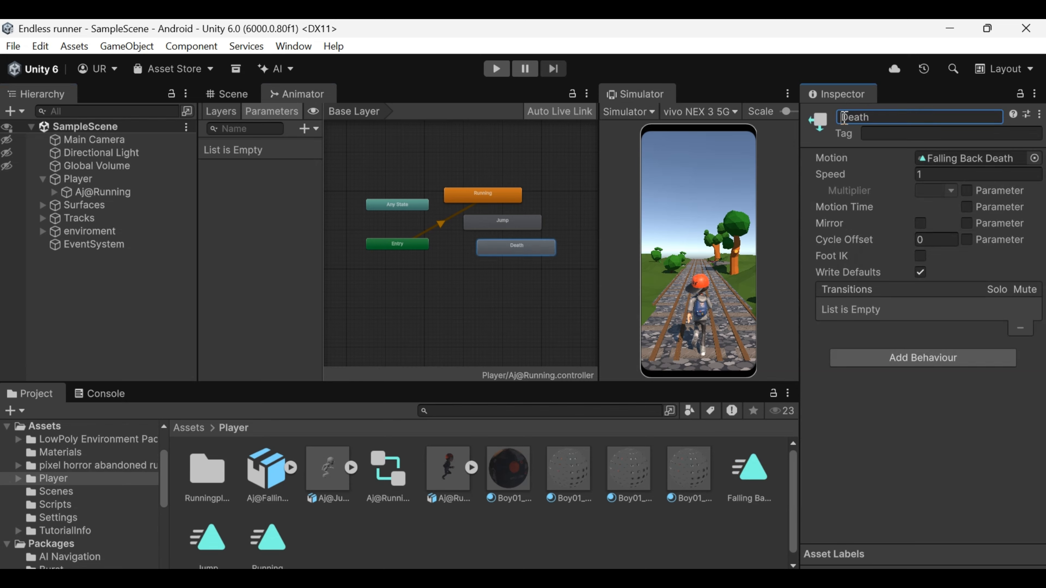
key(Return)
click(767, 230)
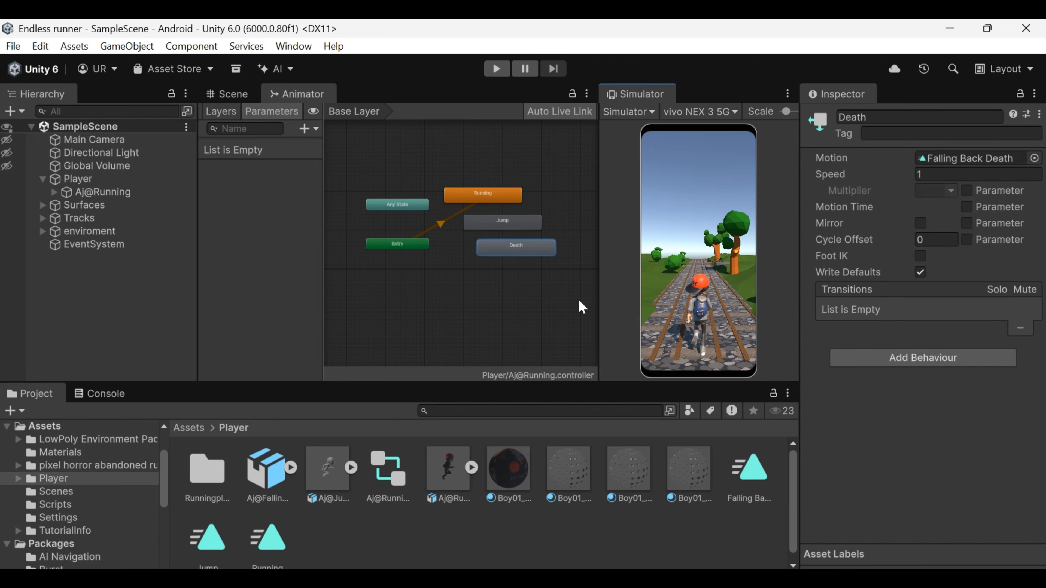
Dock the Simulator view beside the Animator in the Scene view's group and bring the Scene view to the front.
click(192, 428)
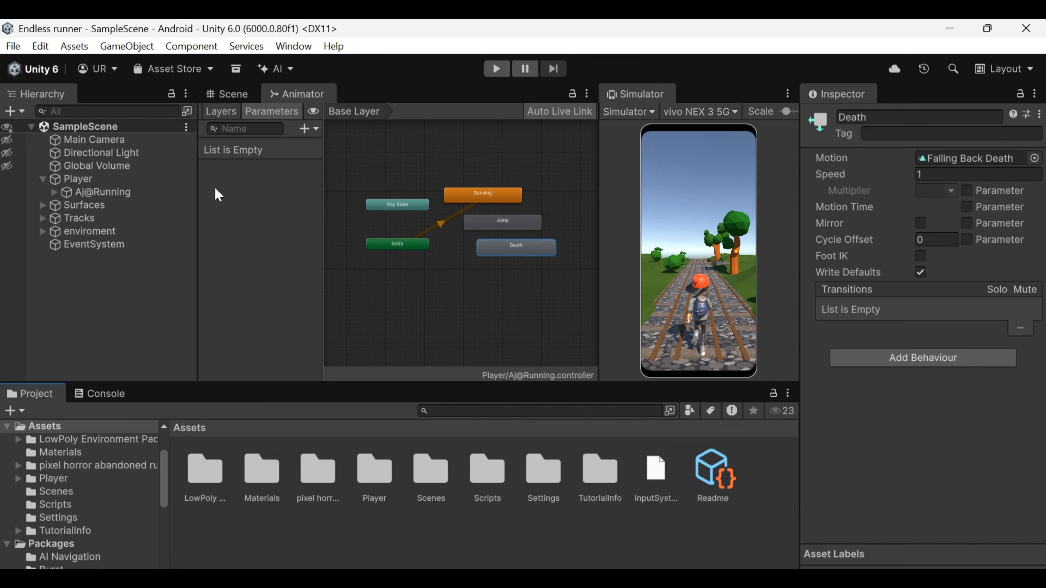
click(221, 97)
drag(636, 94, 362, 91)
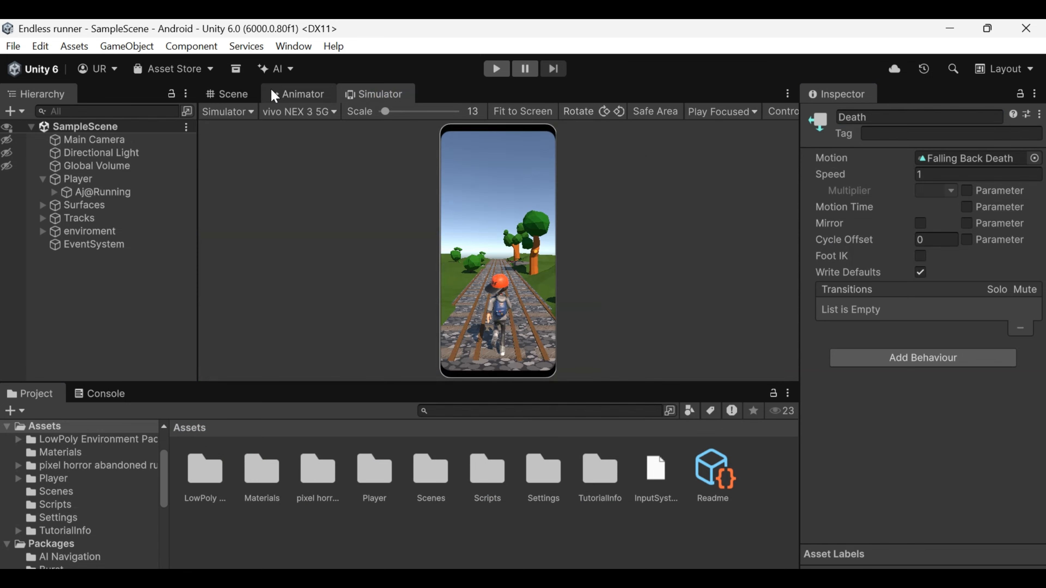
click(249, 93)
scroll(426, 267, up, 3)
scroll(411, 247, down, 4)
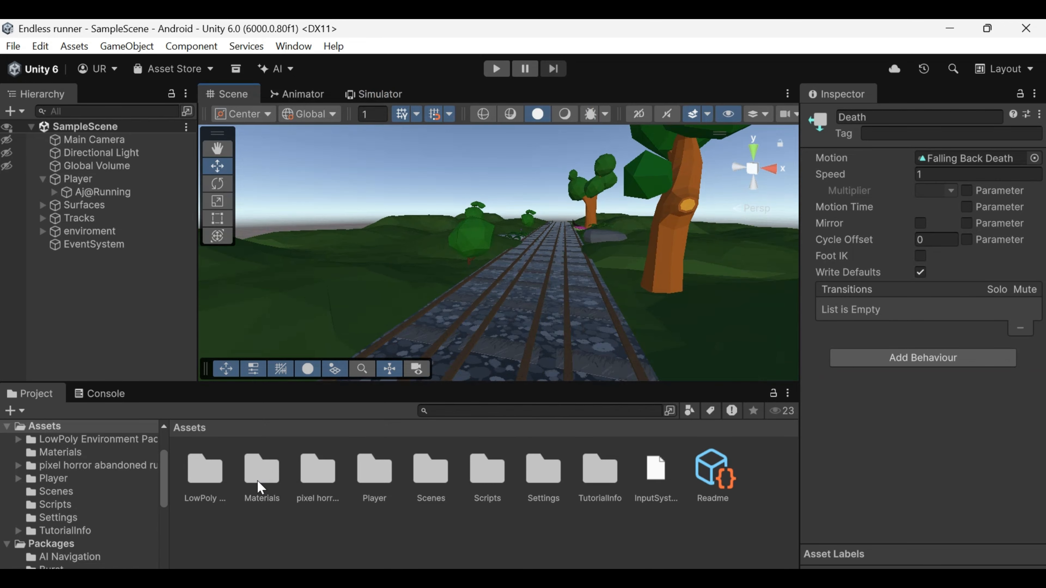
Place the Log_3 prefab from the LowPoly Environment Pack's Prefabs folder onto the railway track in the scene.
double_click(207, 467)
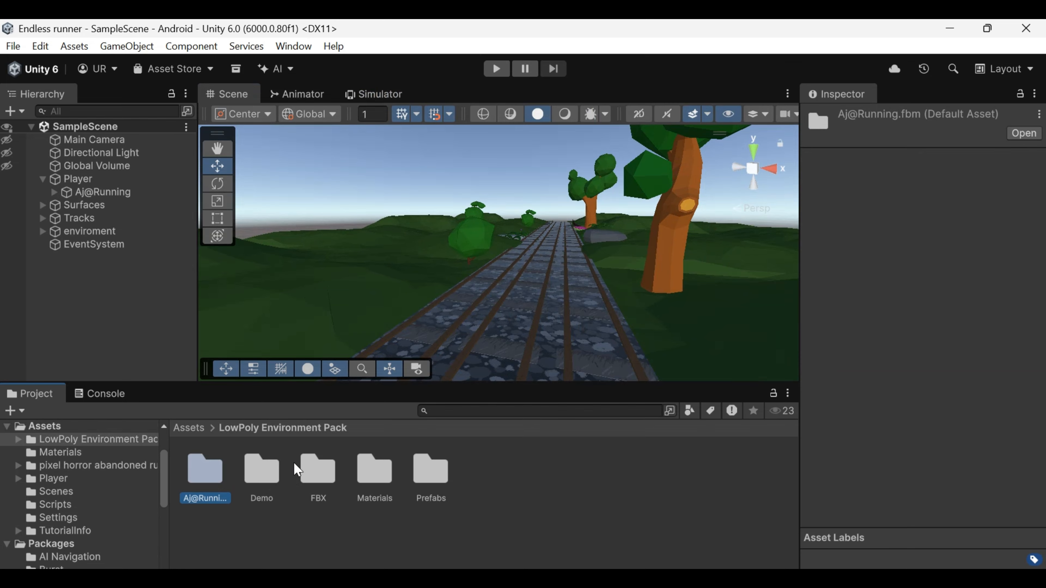
double_click(431, 480)
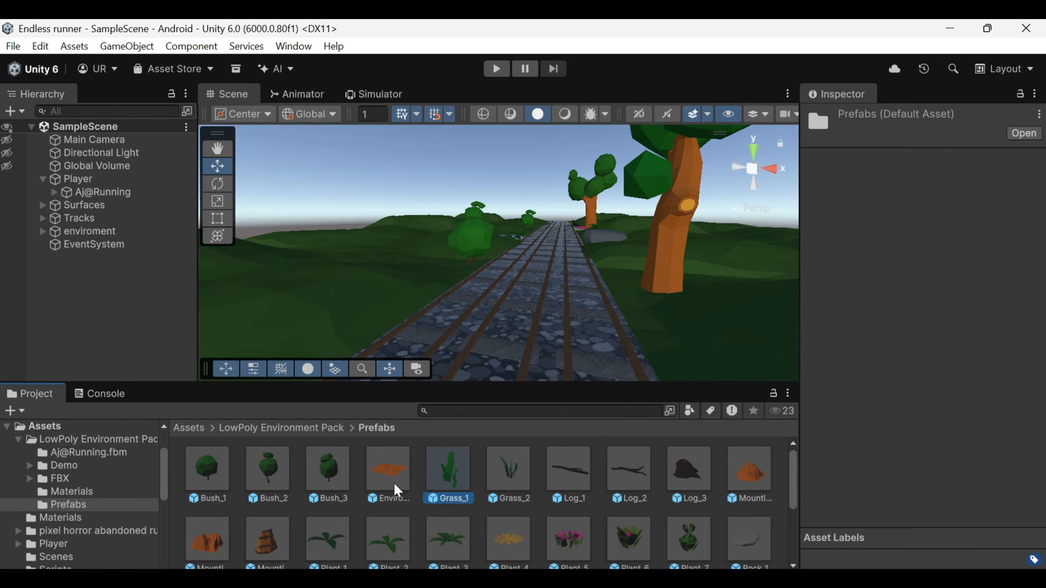
scroll(422, 492, down, 1)
scroll(537, 502, down, 1)
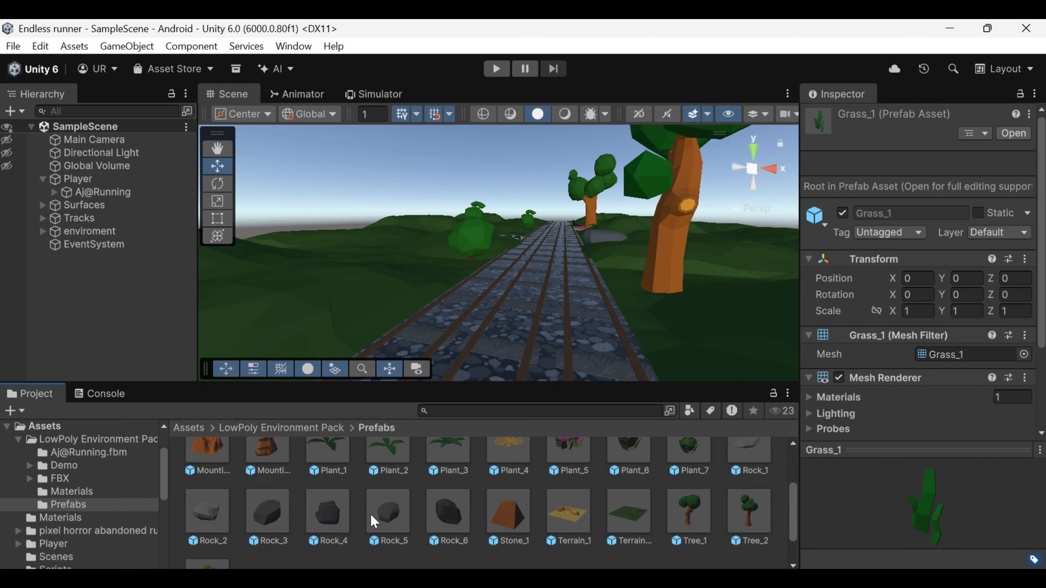
scroll(507, 520, up, 1)
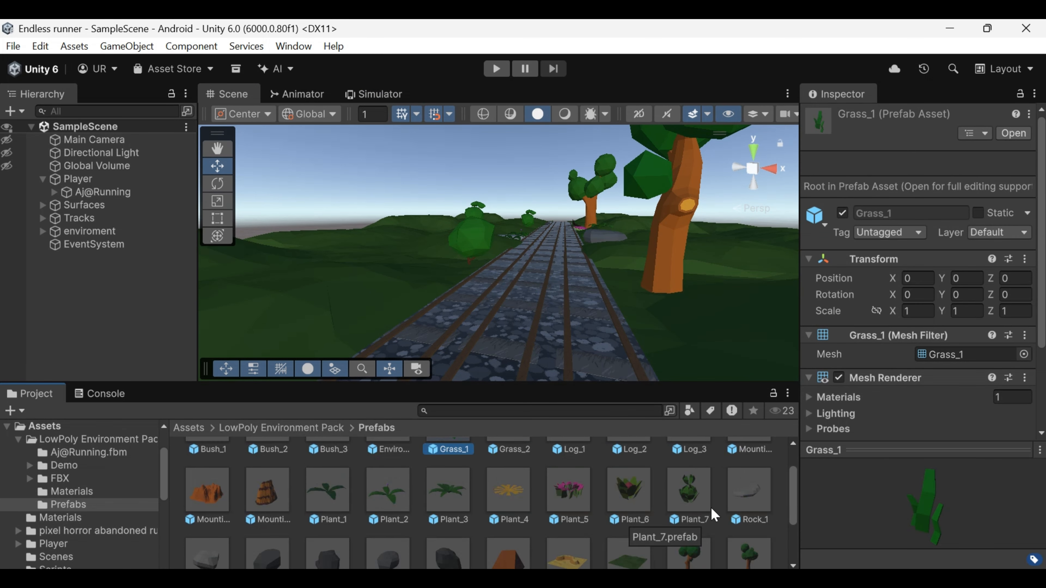
scroll(599, 526, down, 1)
scroll(537, 524, up, 1)
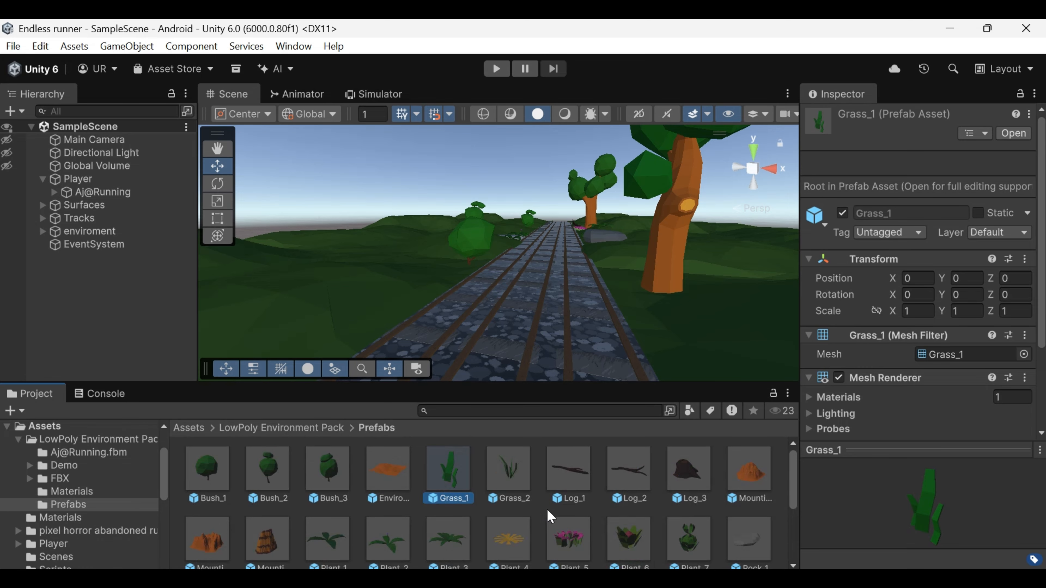
drag(694, 486, 484, 294)
Scale Log_3 to 0.5 on X, 2 on Y and 0.5 on Z.
key(r)
click(923, 254)
text(.5)
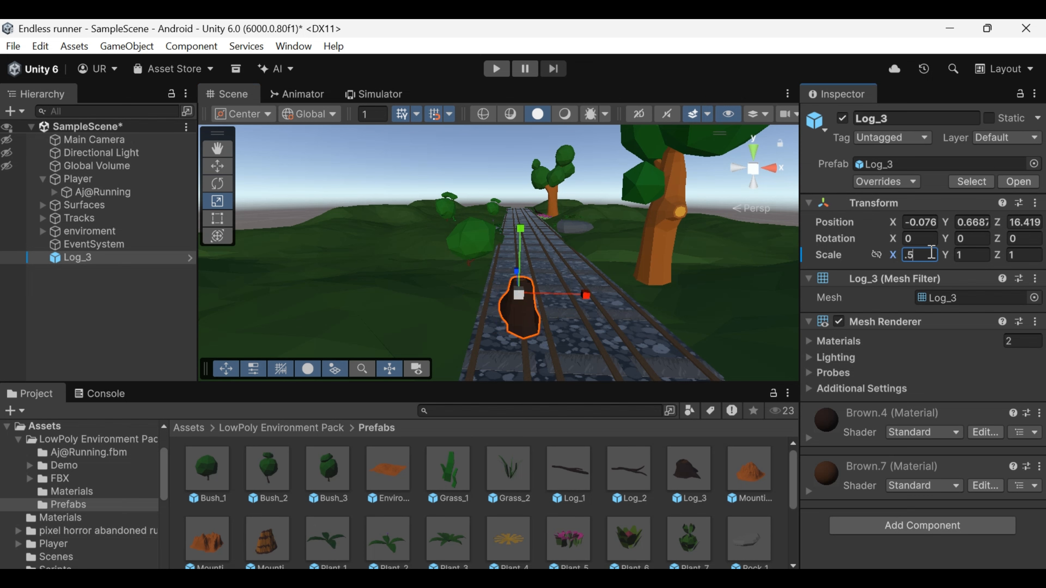
click(966, 254)
text(.5)
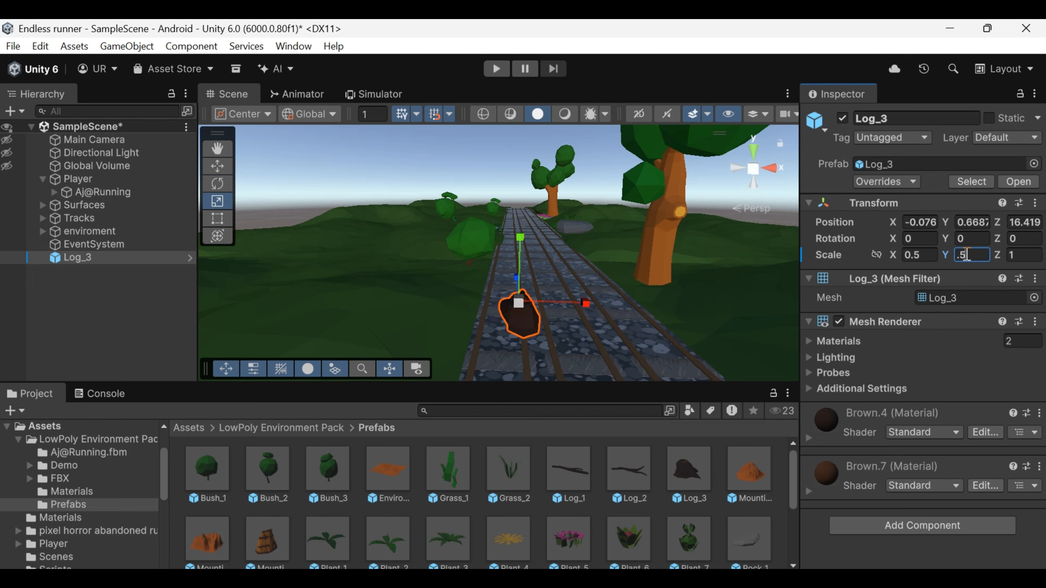
key(BackSpace)
key(BackSpace)
text(2)
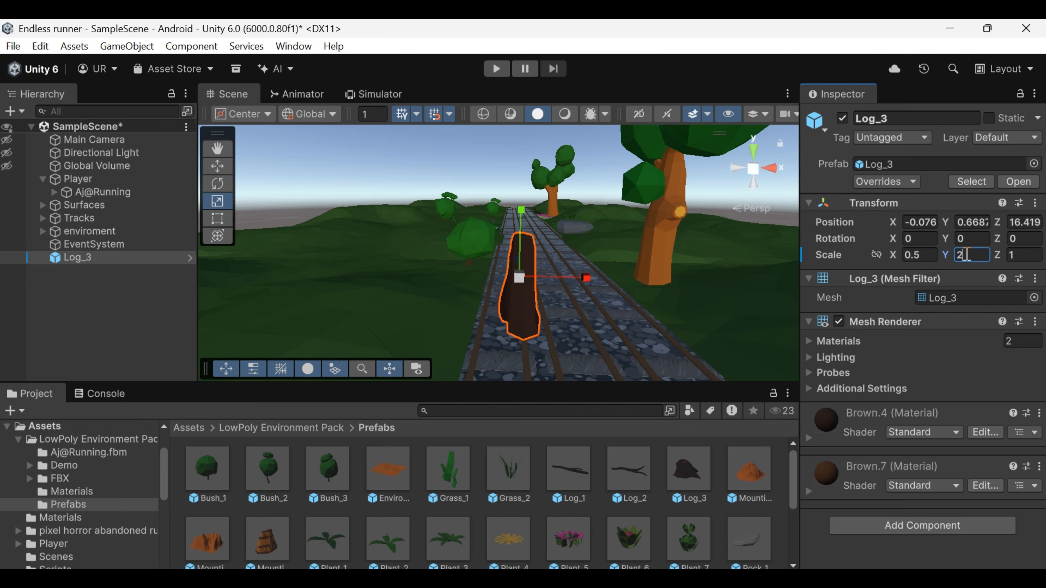
click(1031, 255)
text(.5)
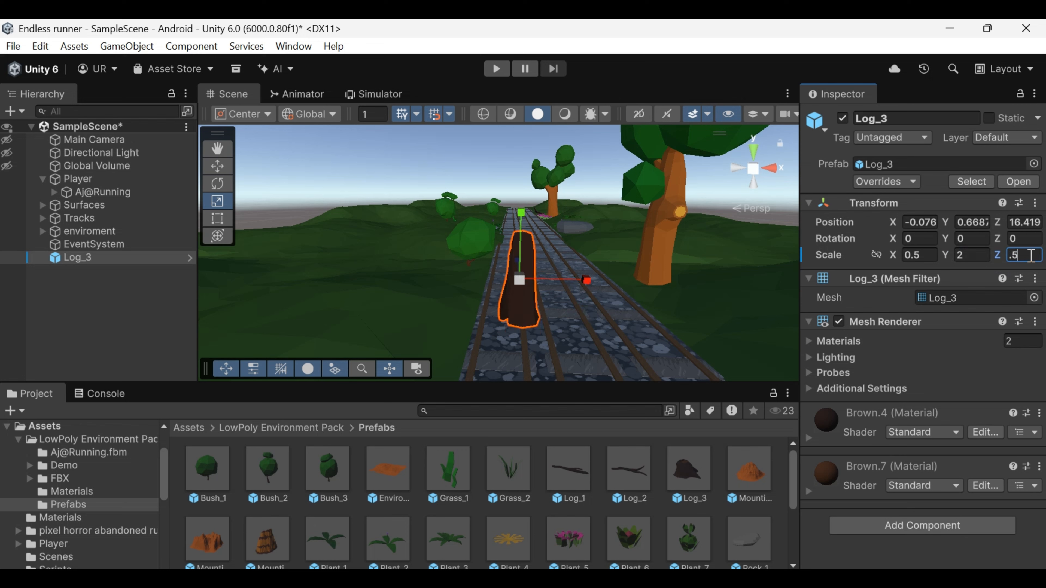
Move Log_3 sideways toward the left edge of the track and set its X position to -0.5.
scroll(494, 297, up, 3)
key(w)
drag(597, 296, 560, 295)
click(920, 223)
key(Right)
key(BackSpace)
key(BackSpace)
key(BackSpace)
key(BackSpace)
key(BackSpace)
key(BackSpace)
key(BackSpace)
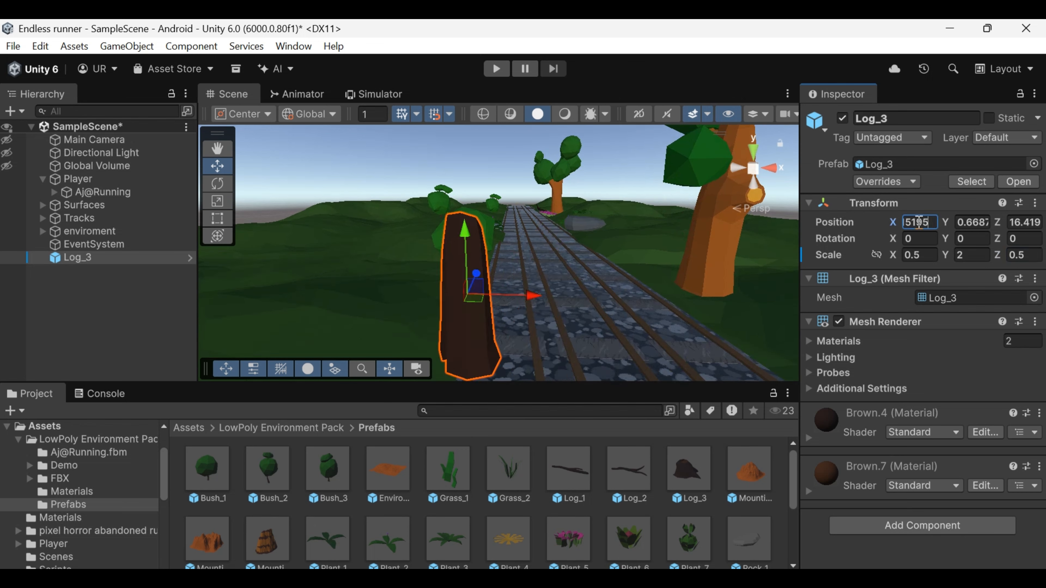
text(5)
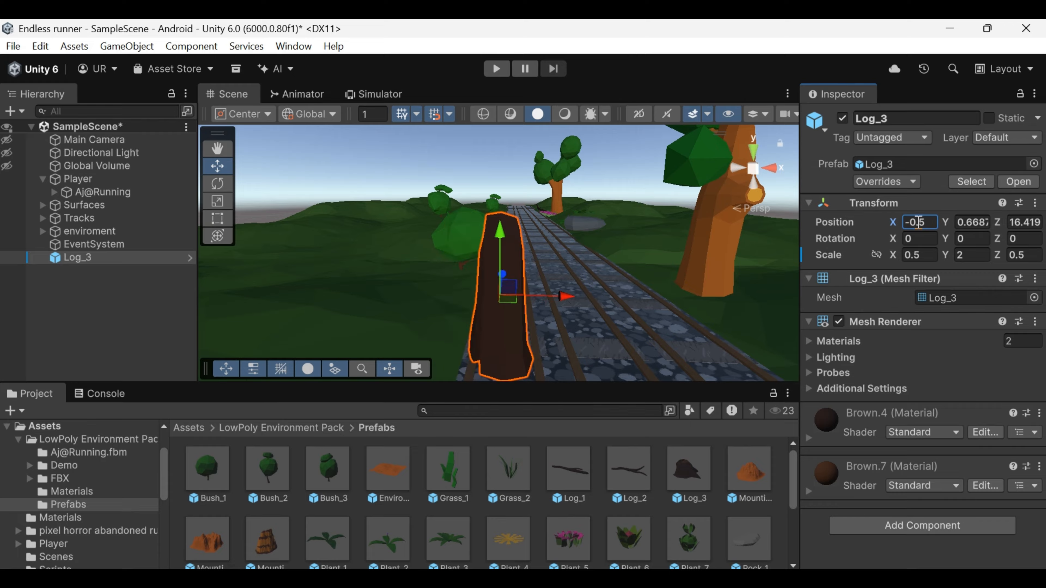
Check the log's placement in the Simulator view and set its X position to -0.4 in the Scene view.
click(377, 95)
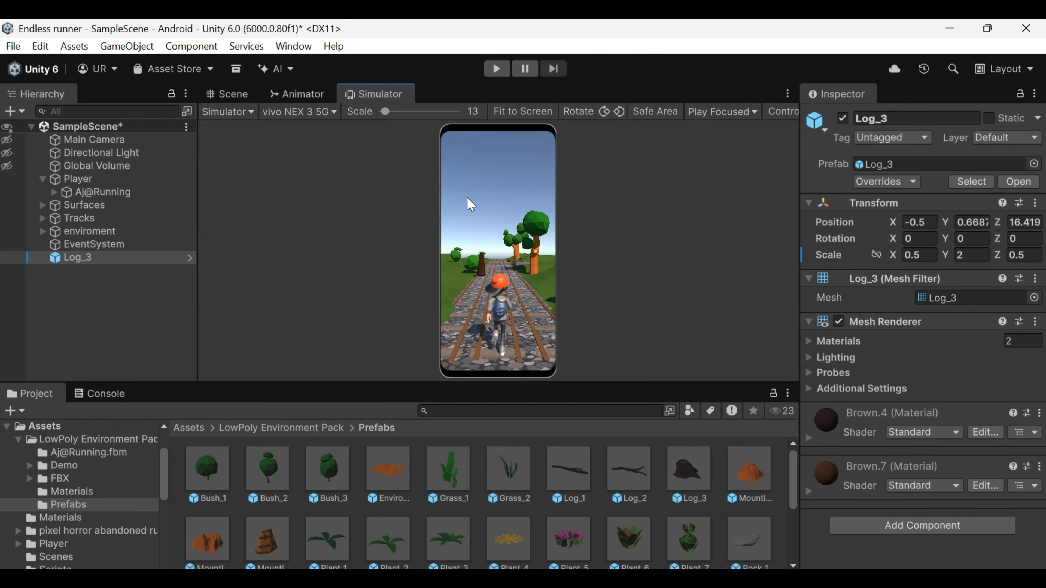
click(230, 94)
click(923, 222)
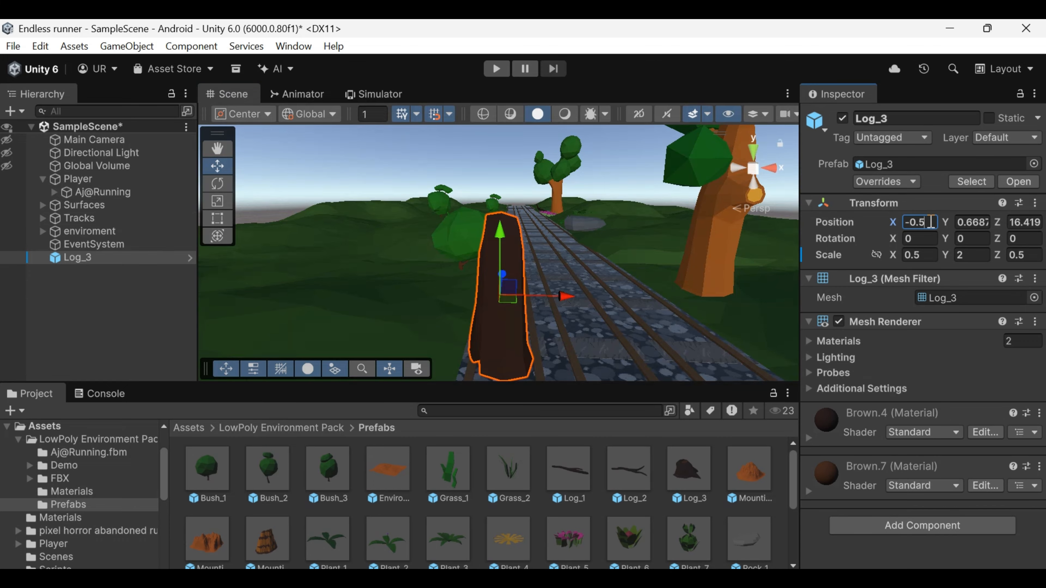
text(-0.4)
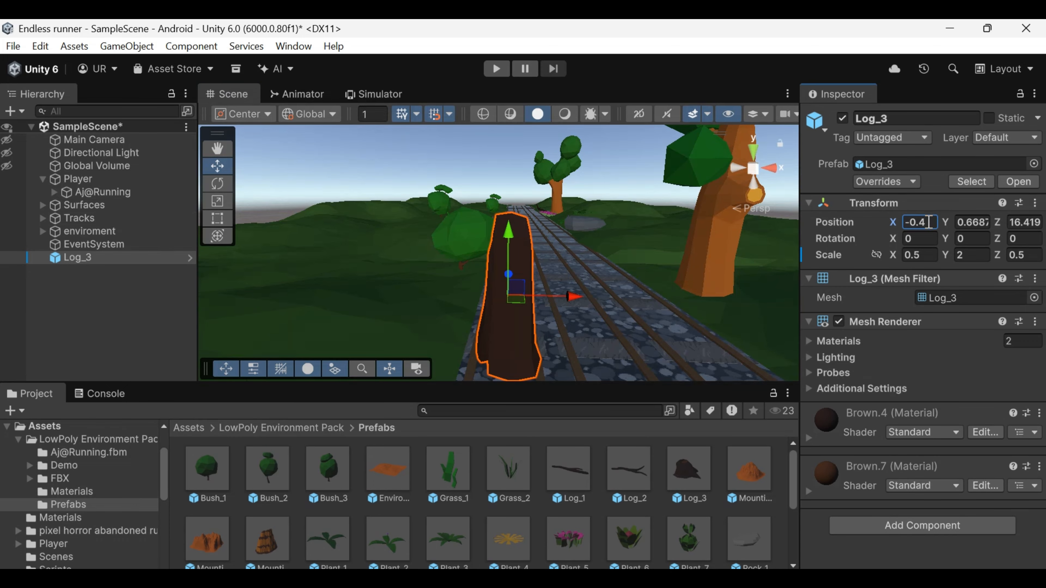
Add a Box Collider component to Log_3 and make it a trigger.
click(189, 427)
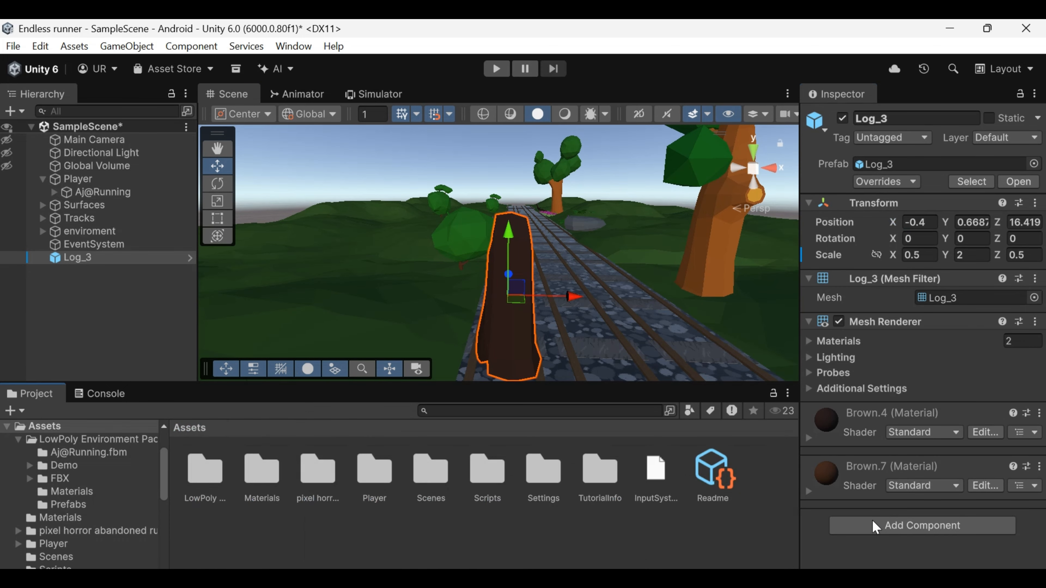
click(870, 526)
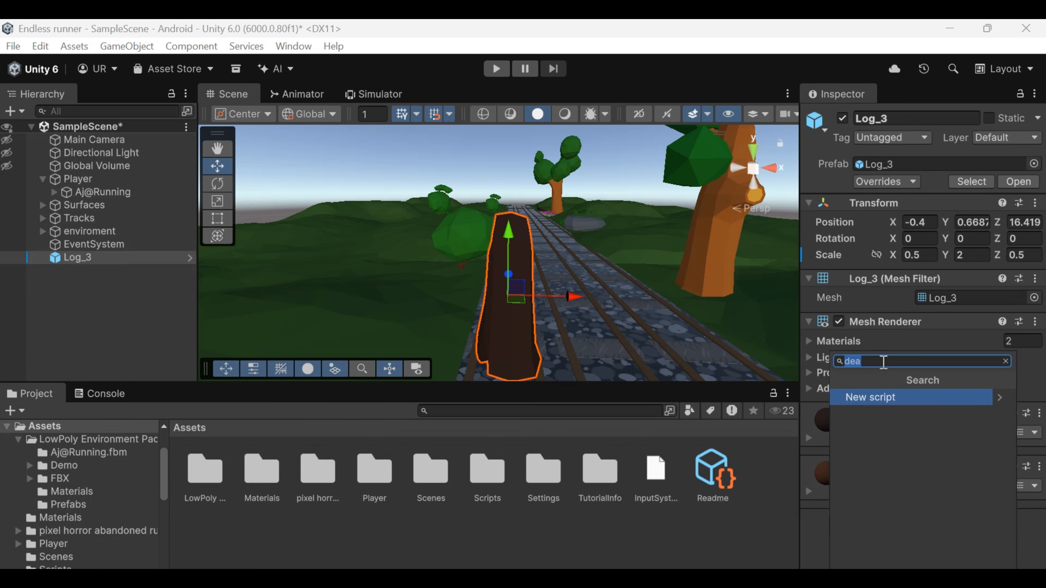
key(BackSpace)
key(BackSpace)
key(BackSpace)
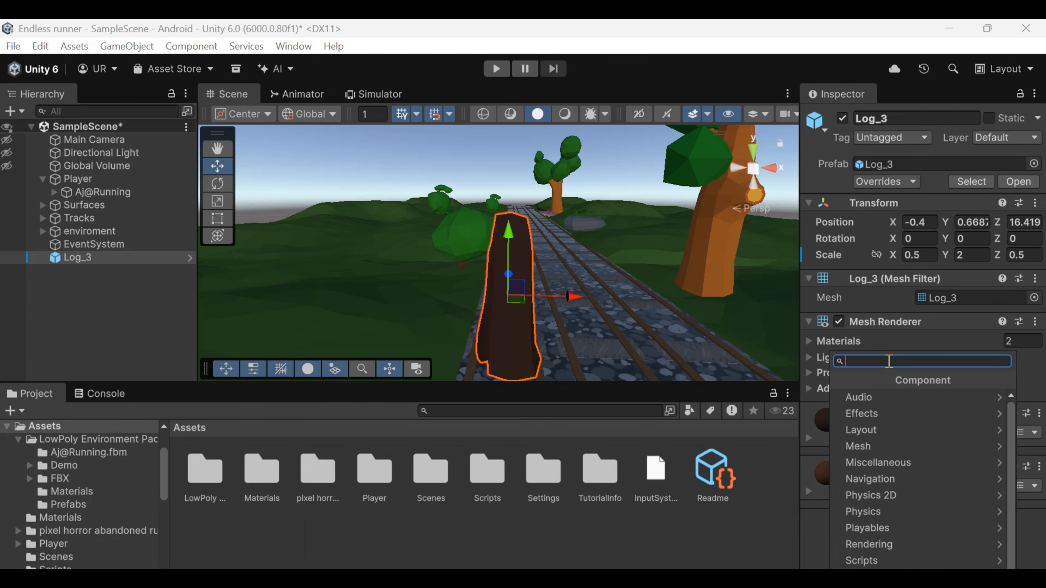
text(box)
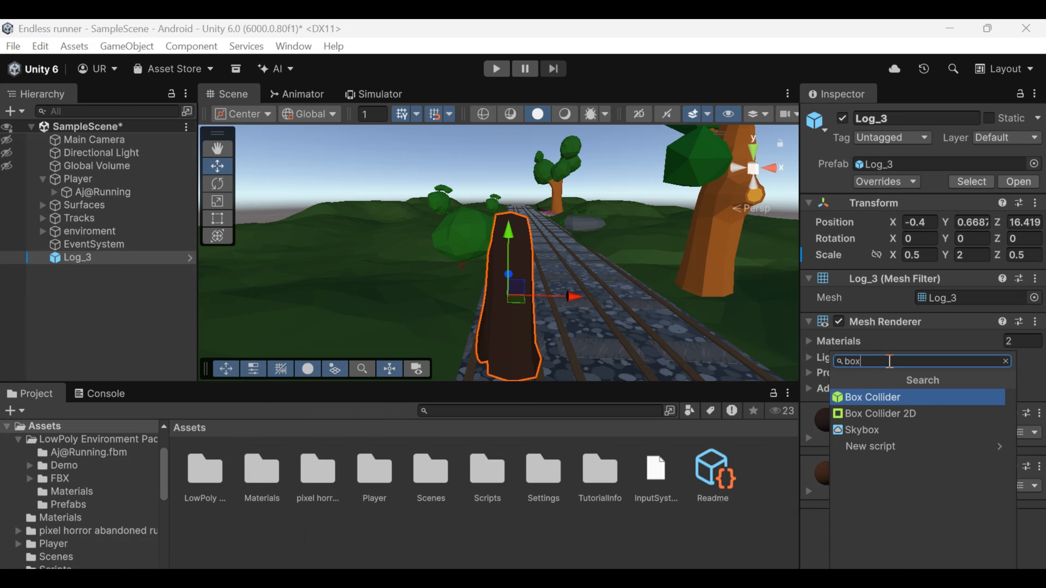
click(865, 396)
scroll(877, 423, down, 2)
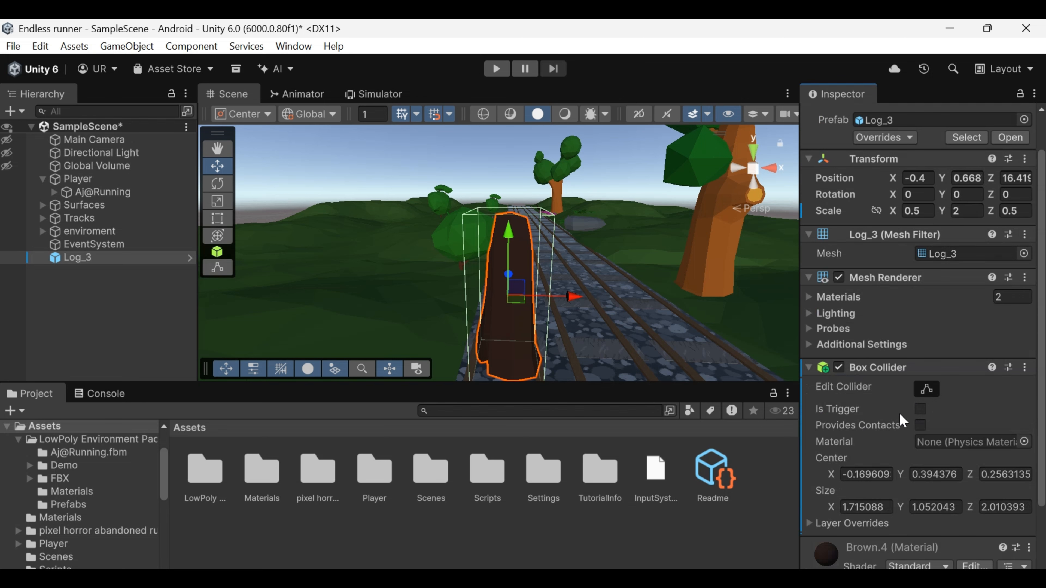
click(920, 410)
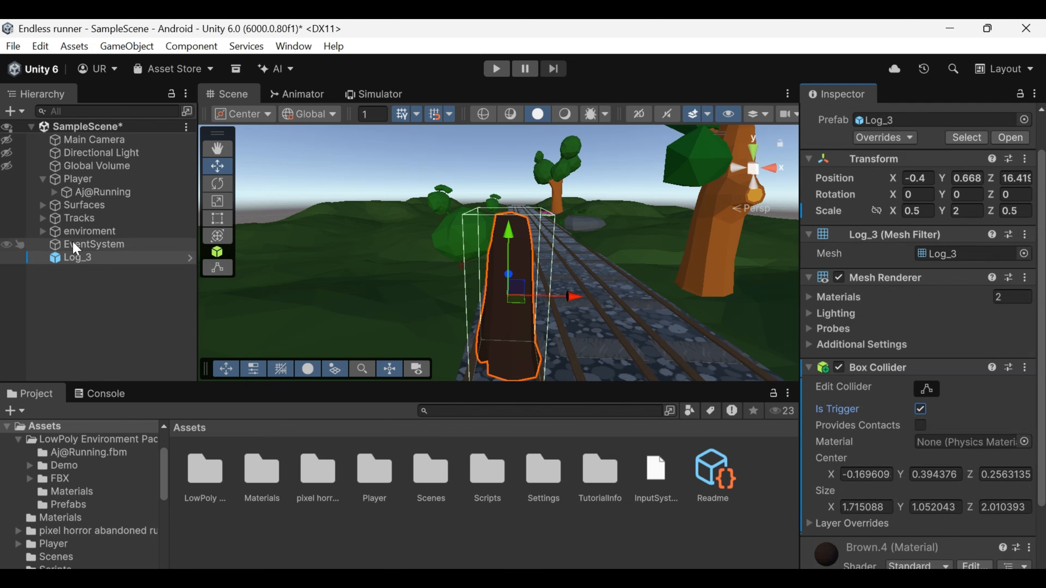
Unpack the Log_3 prefab instance completely and deselect it.
right_click(77, 257)
mouse_move(255, 323)
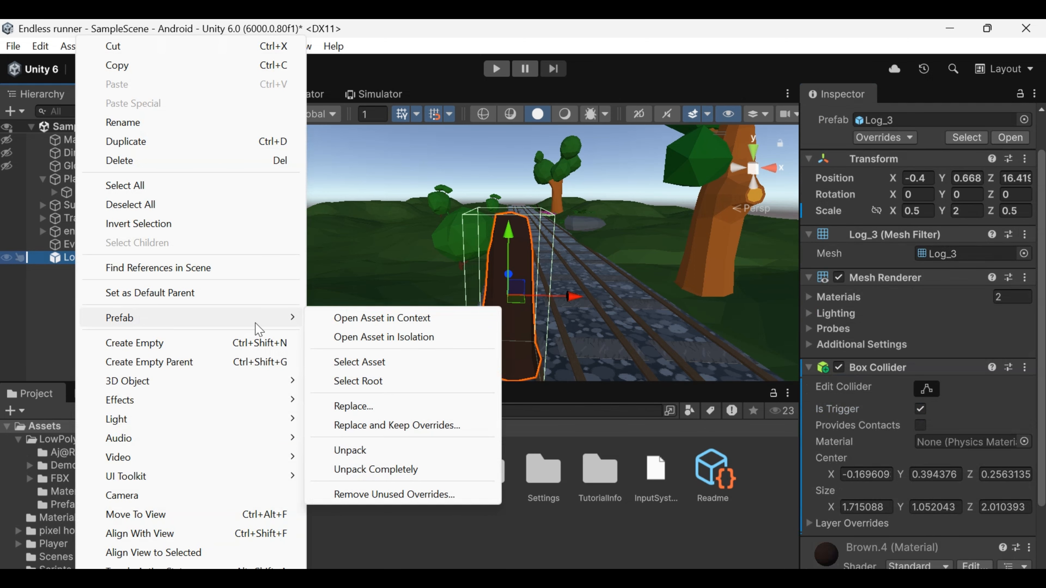
click(366, 469)
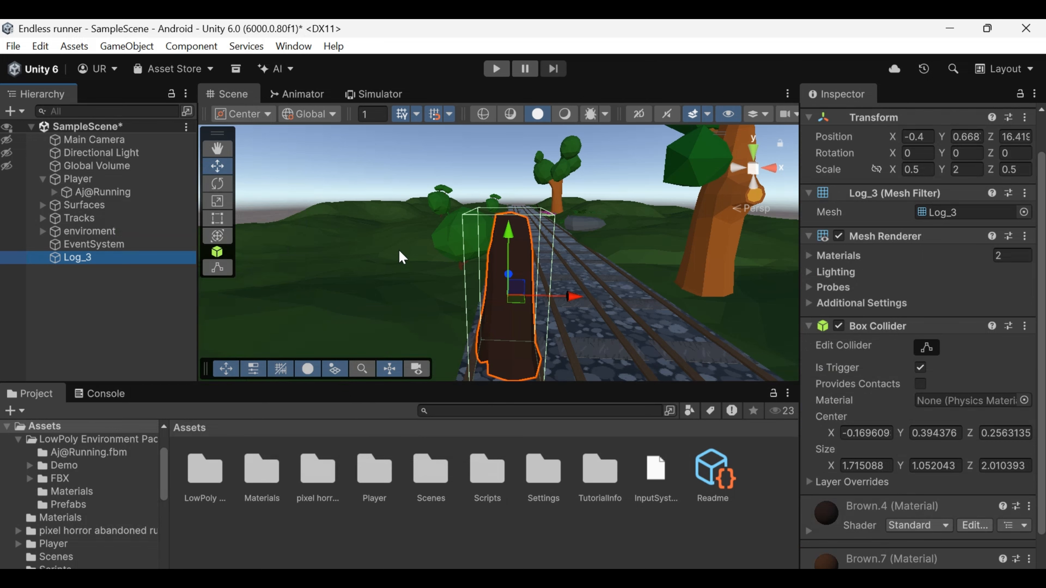
click(338, 165)
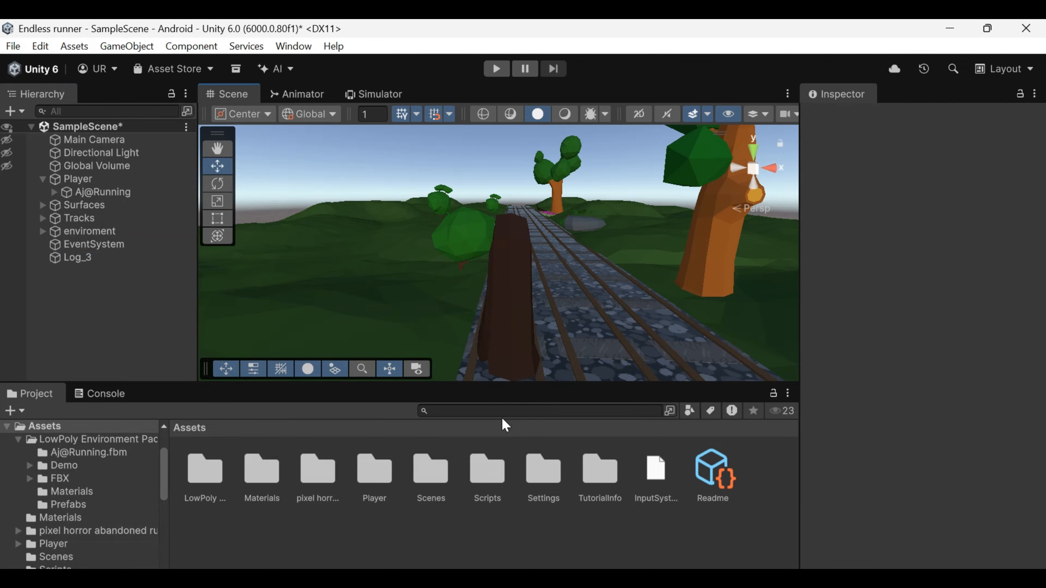
right_drag(577, 339, 515, 272)
Create a new MonoBehaviour script in the project's Scripts folder.
double_click(384, 486)
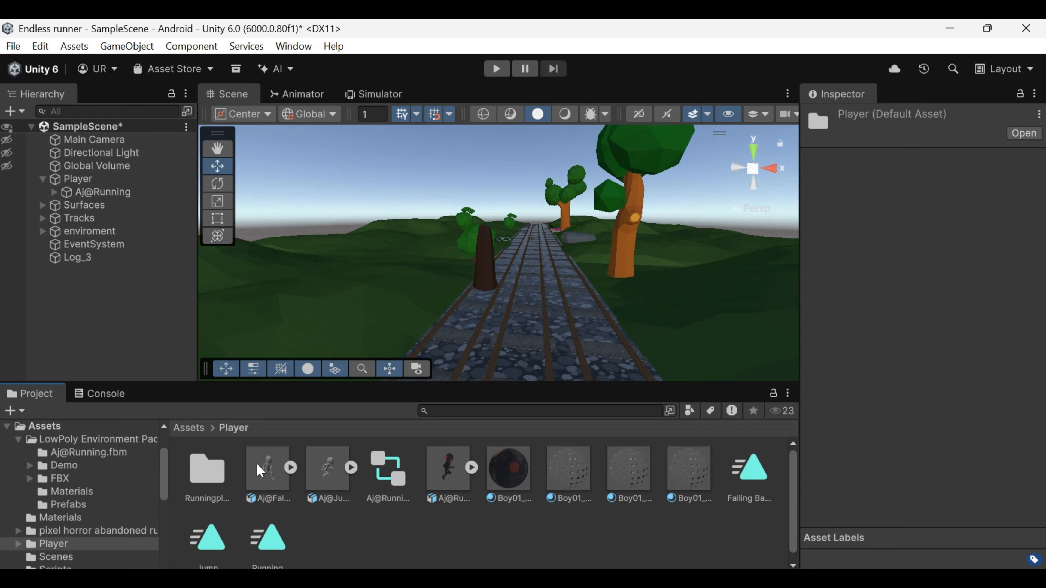
click(188, 427)
double_click(486, 460)
click(366, 492)
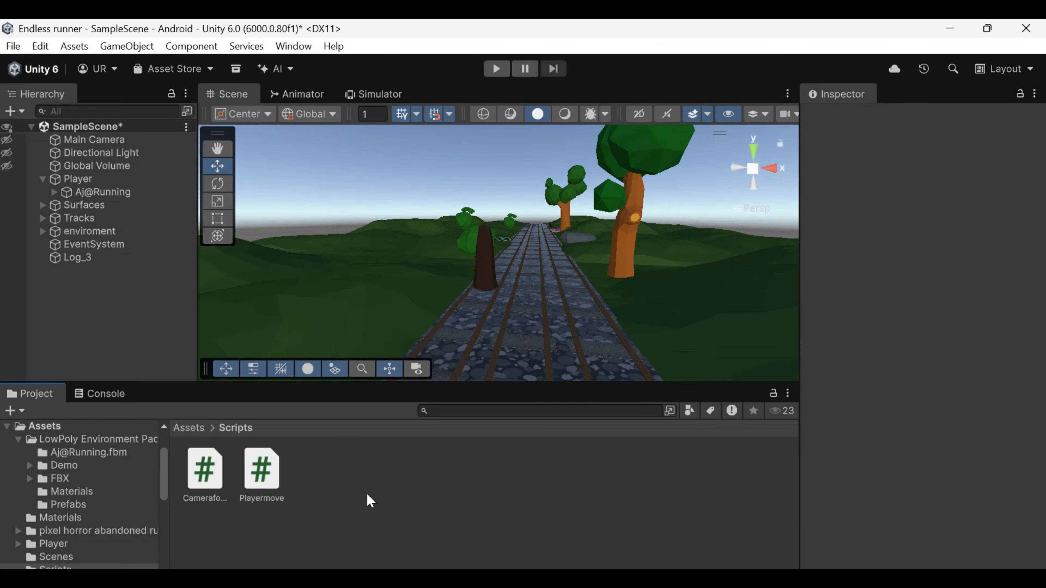
right_click(326, 478)
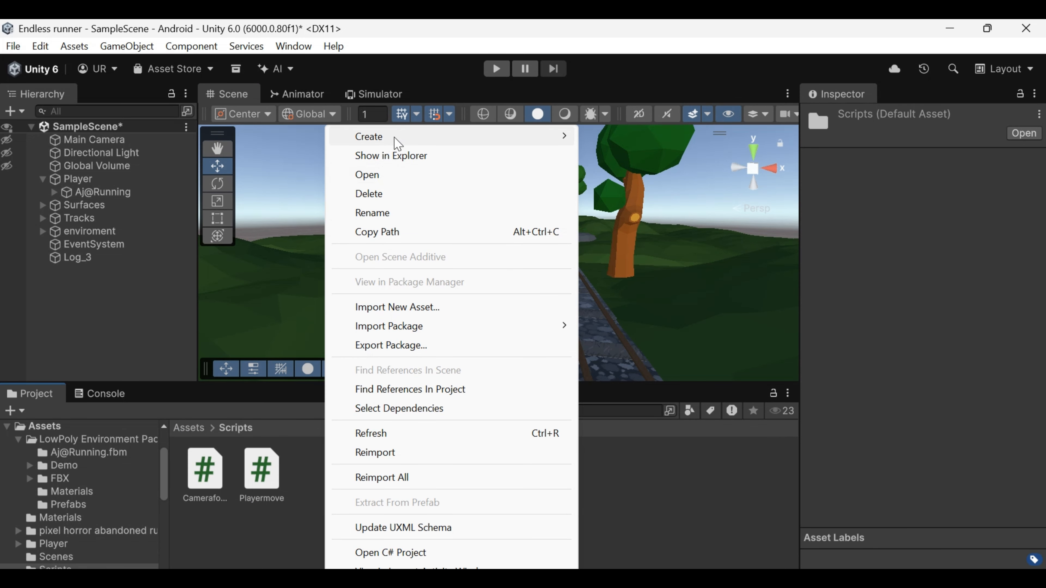
mouse_move(401, 138)
click(654, 175)
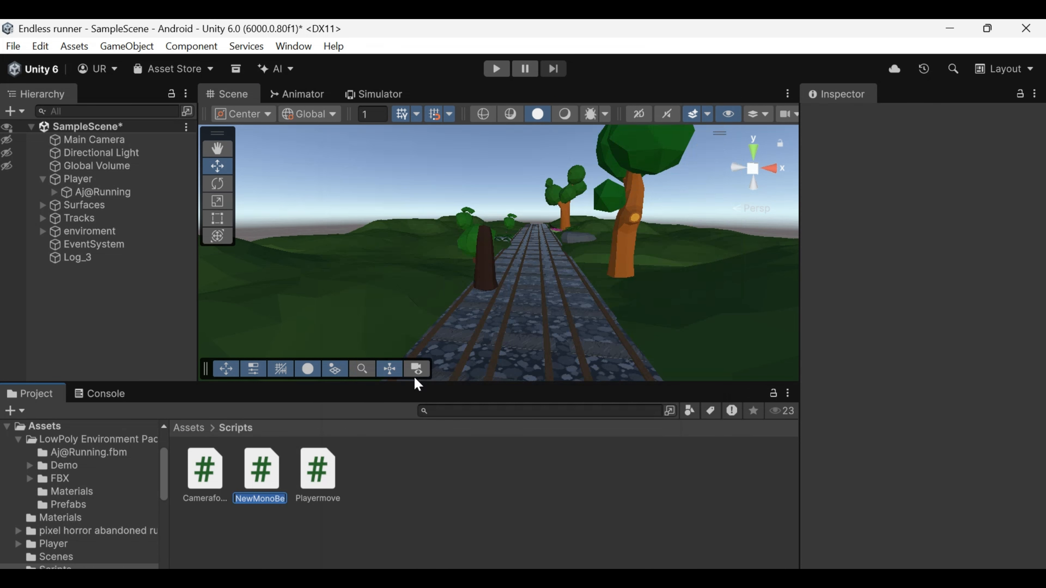